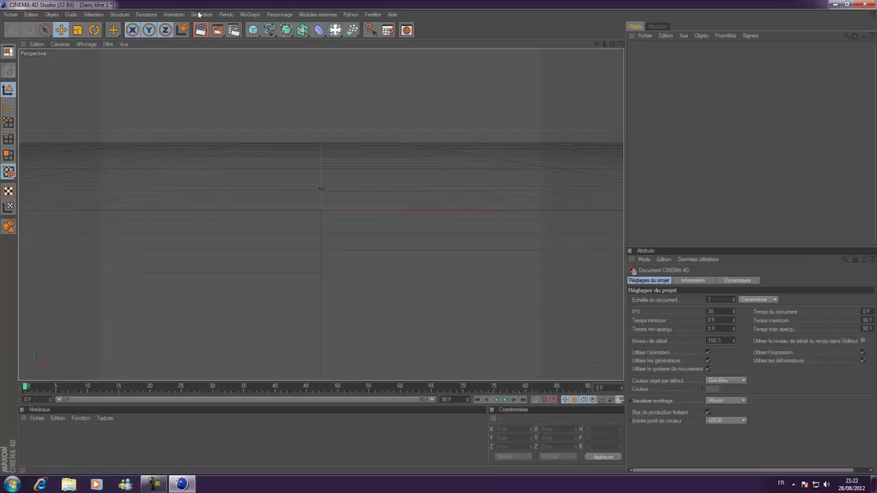
- Set the render output to the 2560 x 1600 screen preset
left_click(237, 33)
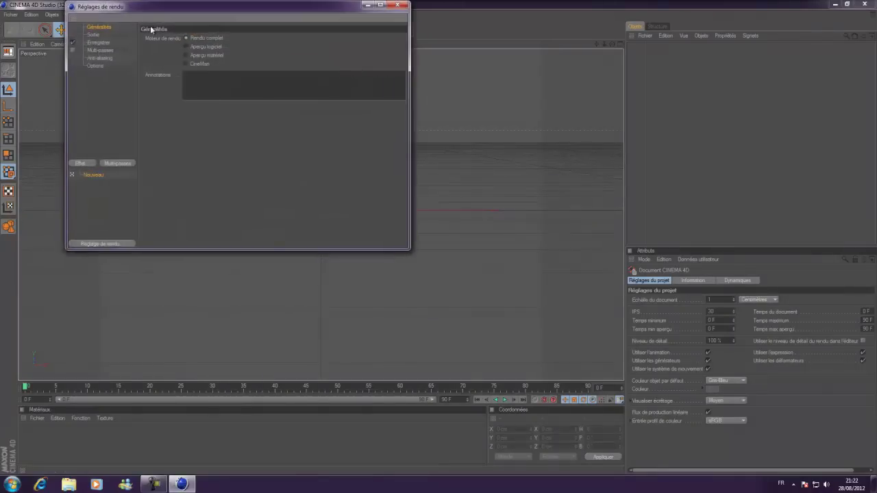
left_click(93, 35)
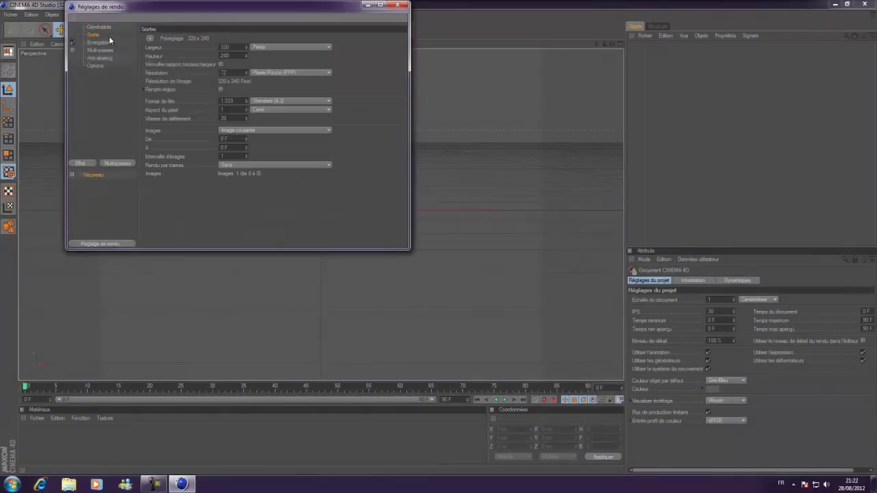
left_click(149, 38)
mouse_move(167, 47)
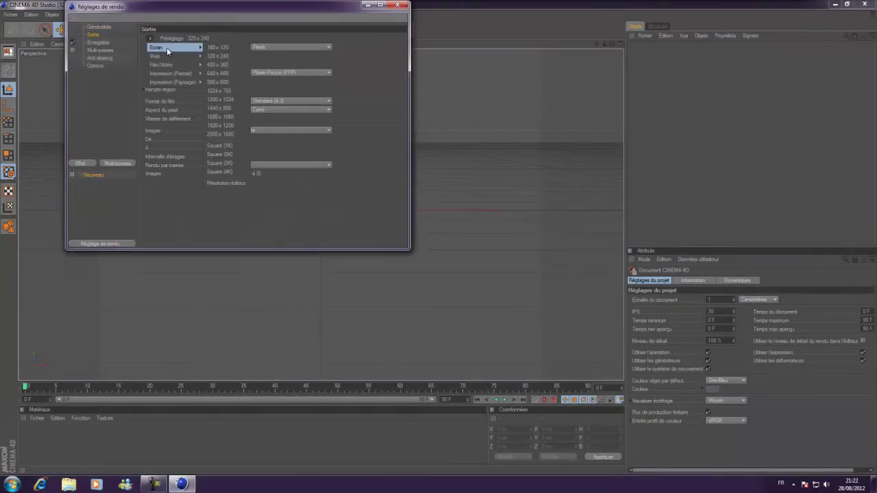
left_click(232, 134)
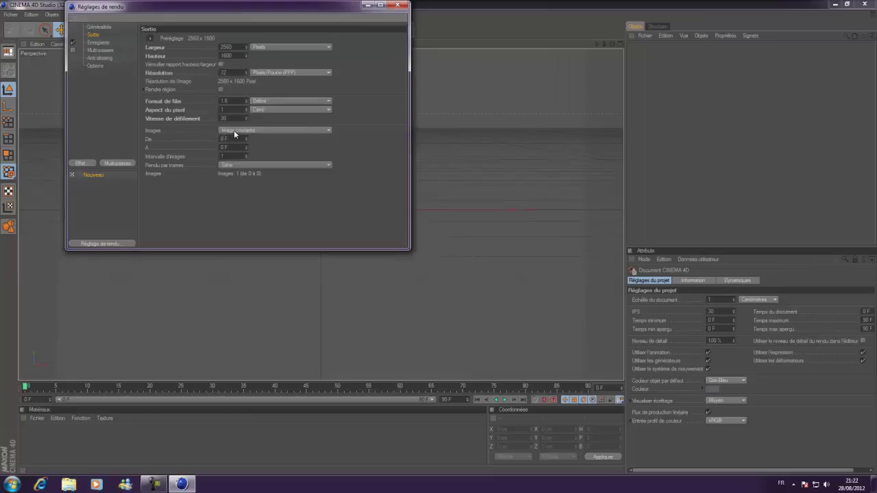
- Set the render's save path to a file named Tuto 3 on the desktop
left_click(100, 42)
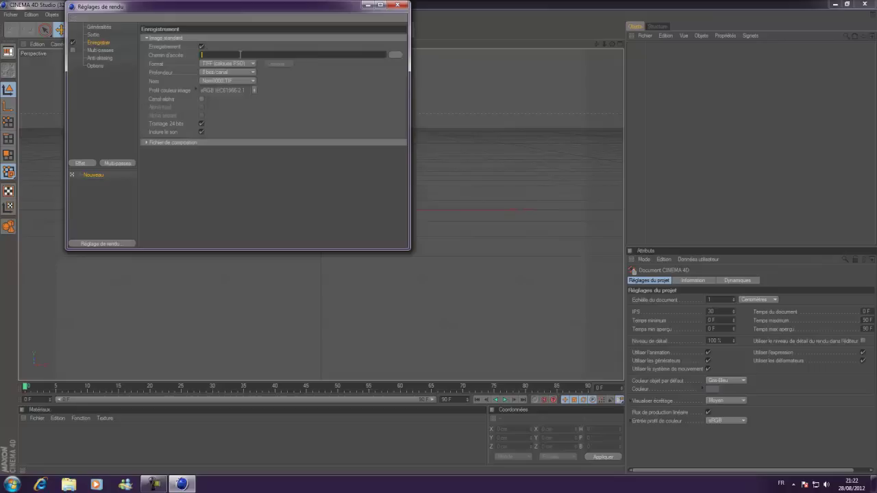
left_click(394, 55)
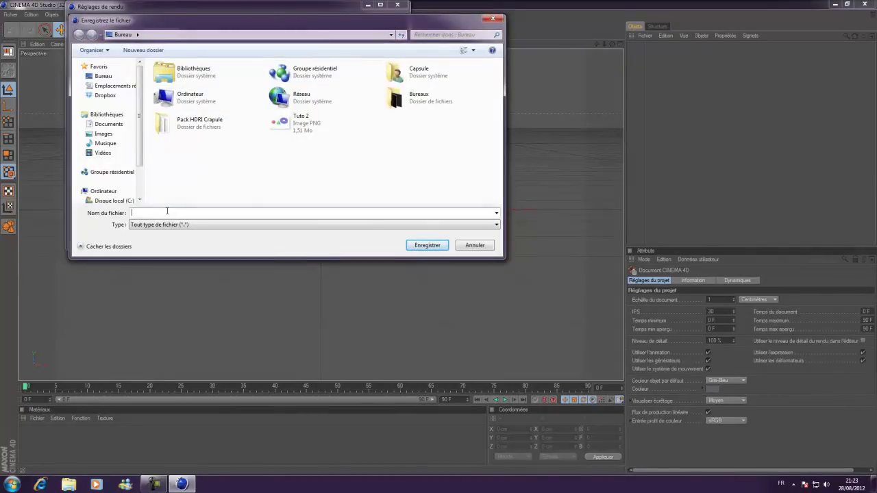
type("Tuto")
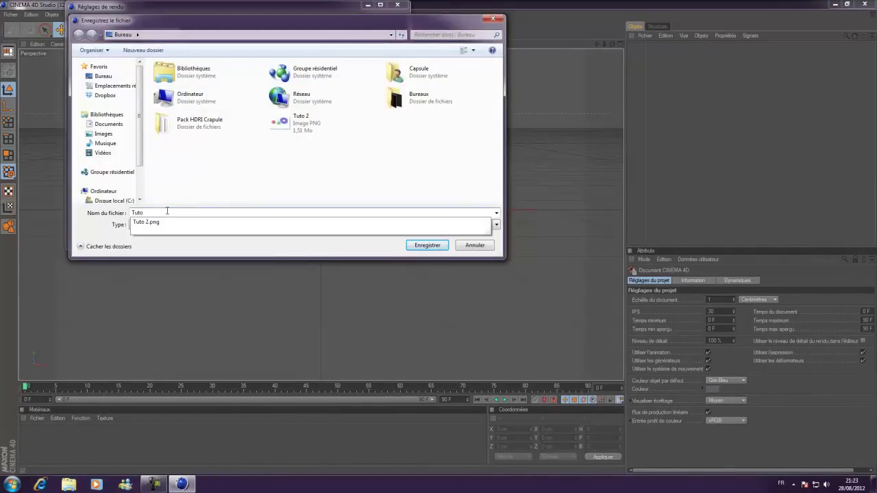
type(" 3")
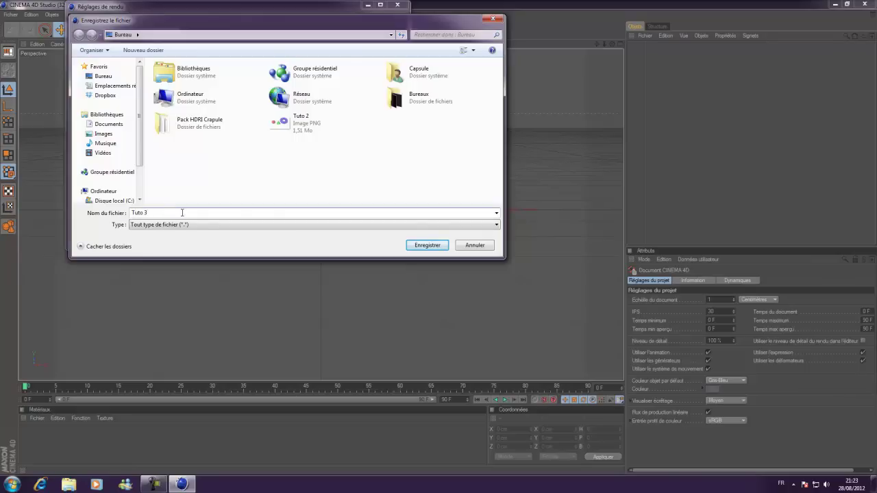
left_click(418, 245)
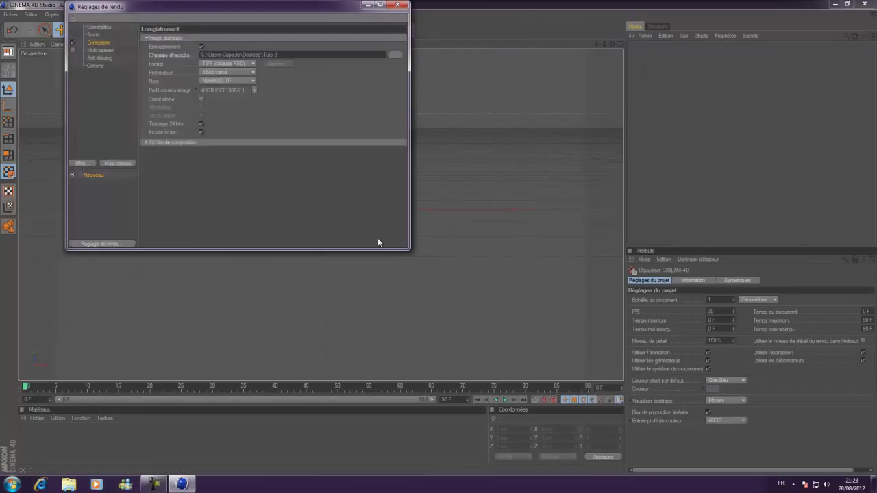
- Set the saved image format to PNG and enable its alpha channel
left_click(224, 62)
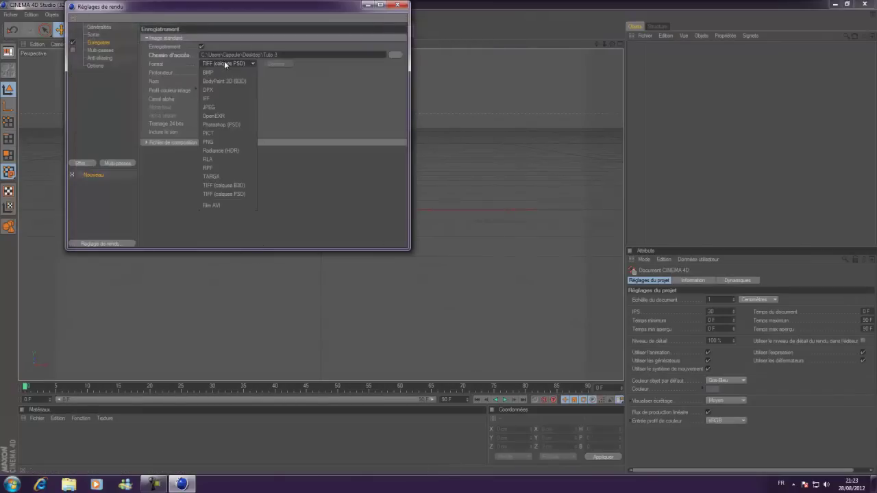
left_click(222, 141)
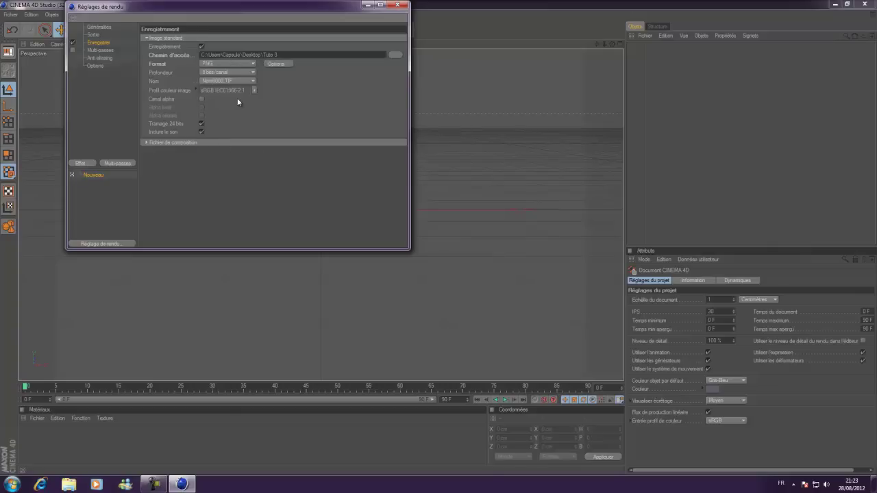
left_click(201, 99)
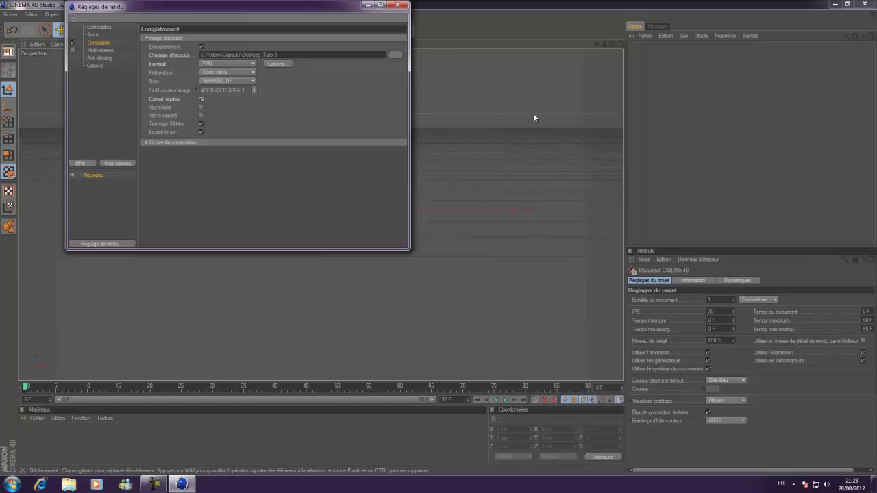
- Set anti-aliasing to Au mieux with minimum level 2x2 and maximum level 4x4, and close the render settings
left_click(104, 52)
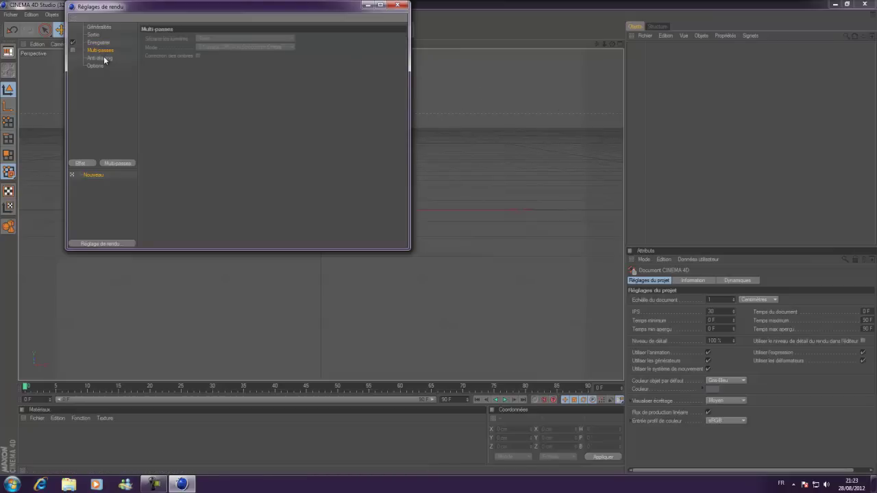
left_click(104, 59)
left_click(257, 38)
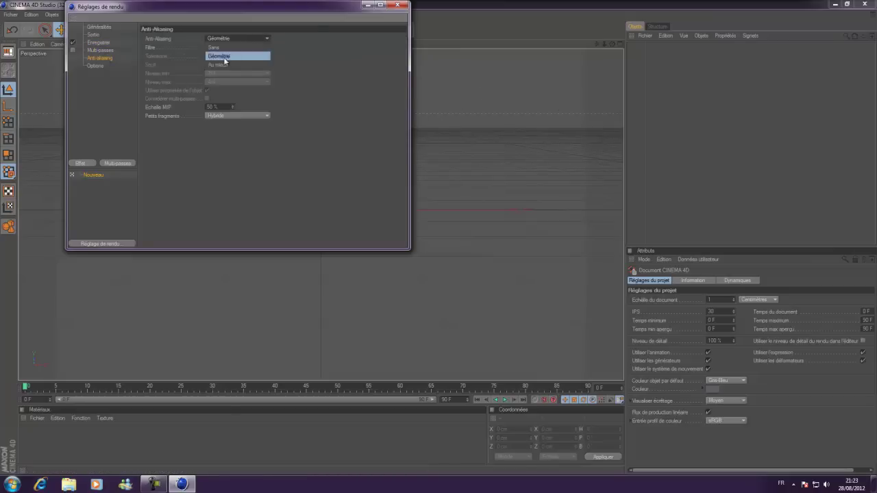
left_click(221, 64)
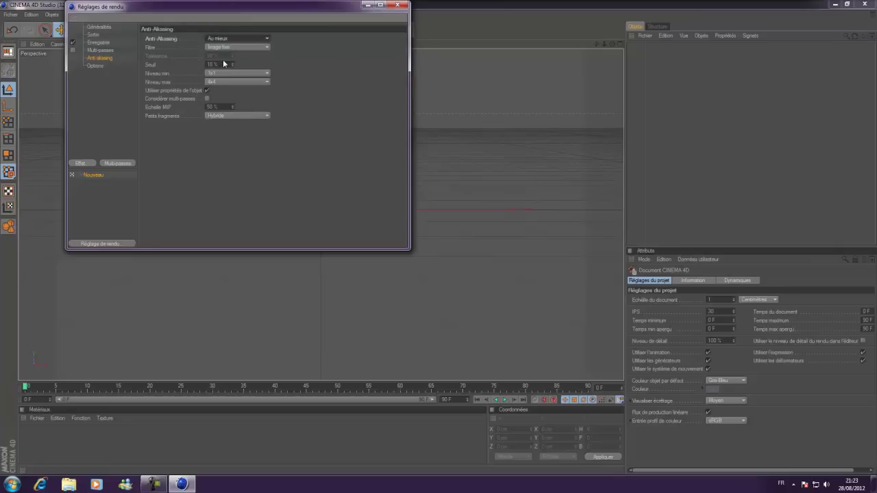
left_click(222, 73)
left_click(222, 90)
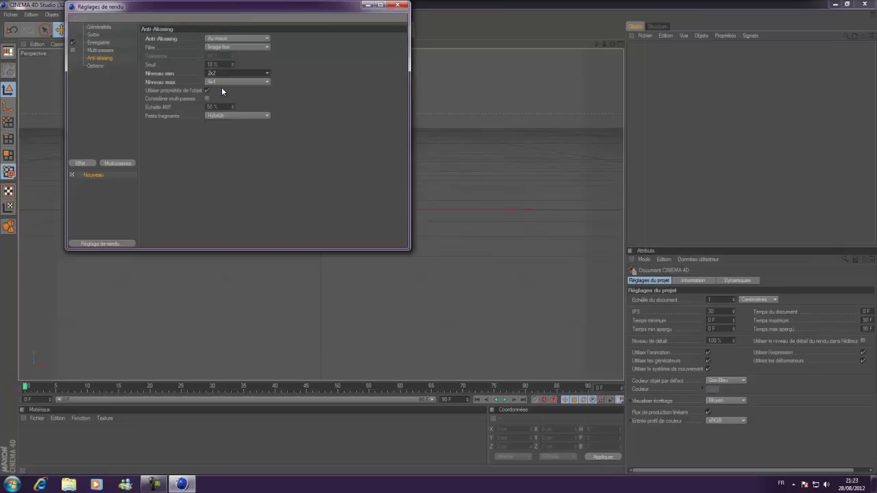
left_click(217, 82)
left_click(213, 108)
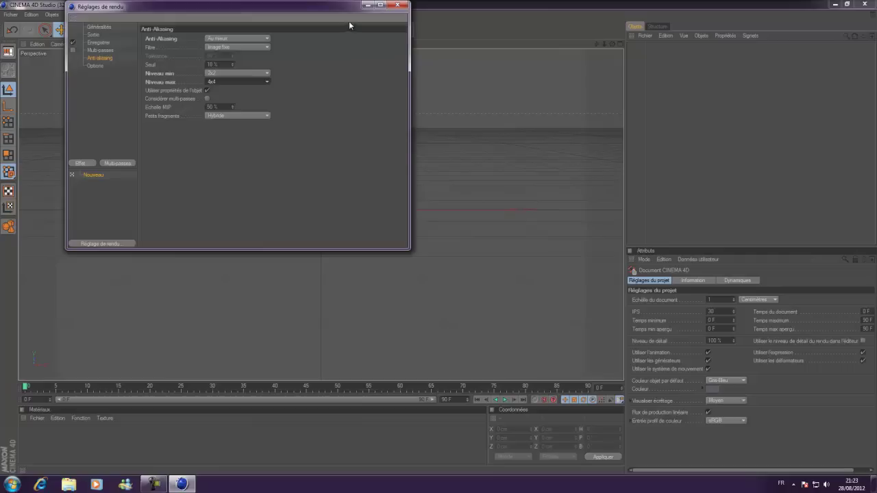
left_click(397, 5)
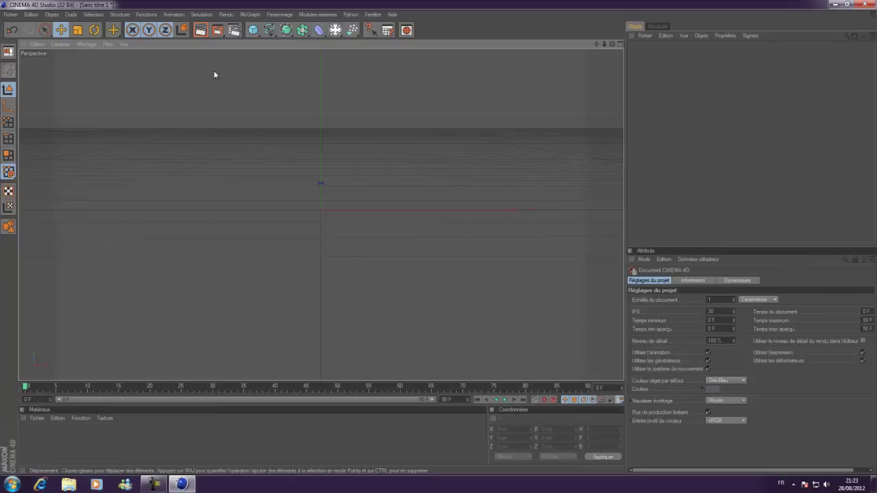
- Add a sphere and move it along the X axis to about -265 cm
left_click(258, 32)
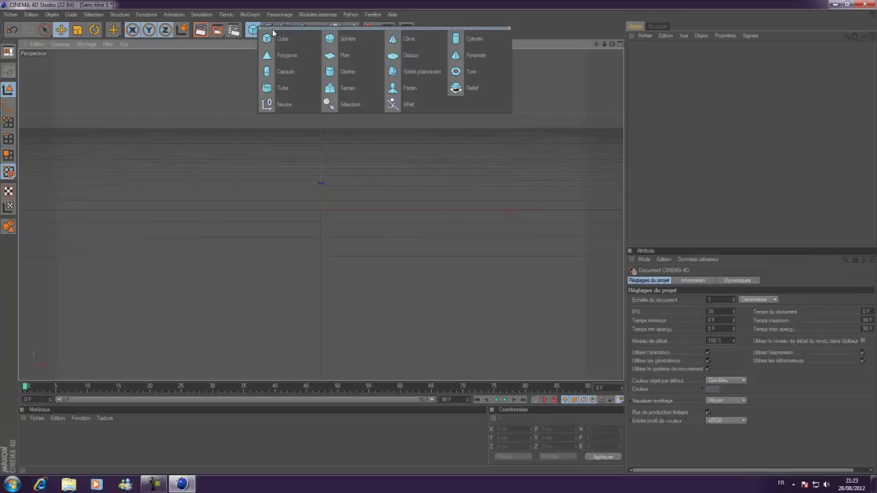
left_click(343, 39)
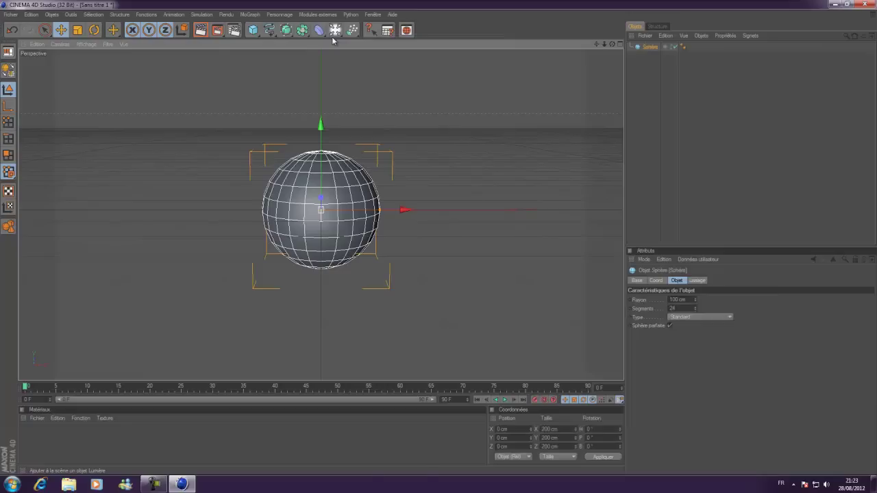
left_click_drag(405, 210, 248, 209)
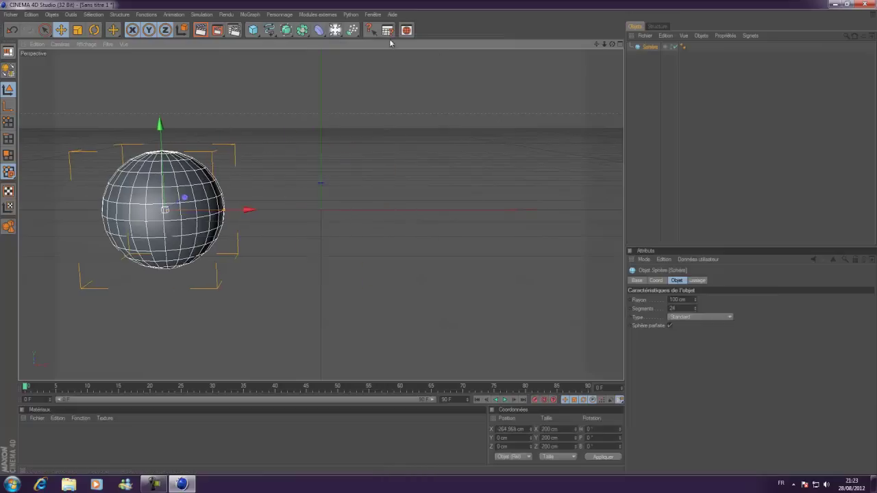
- Add a cone at the origin and a torus moved along the X axis to about 218 cm
left_click(253, 30)
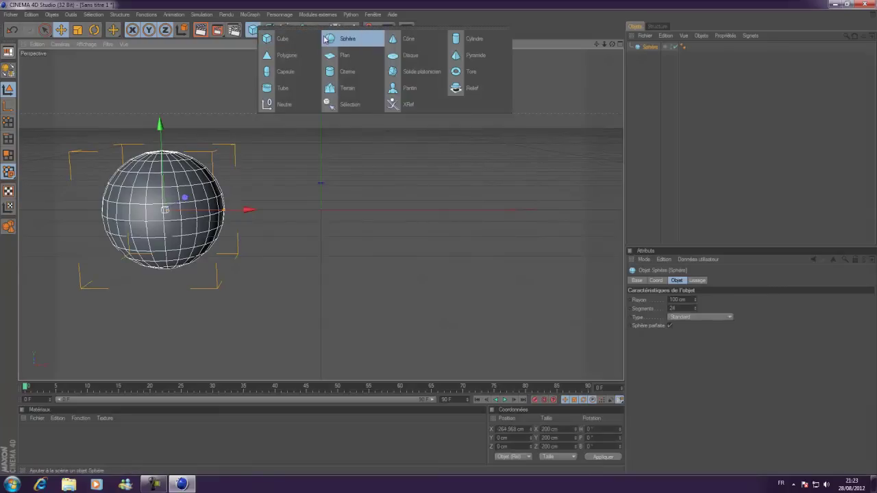
left_click(405, 40)
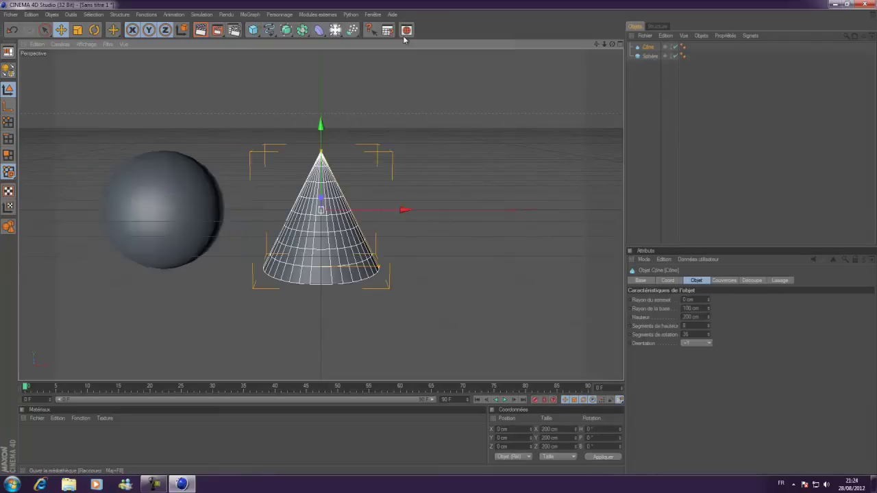
left_click(253, 30)
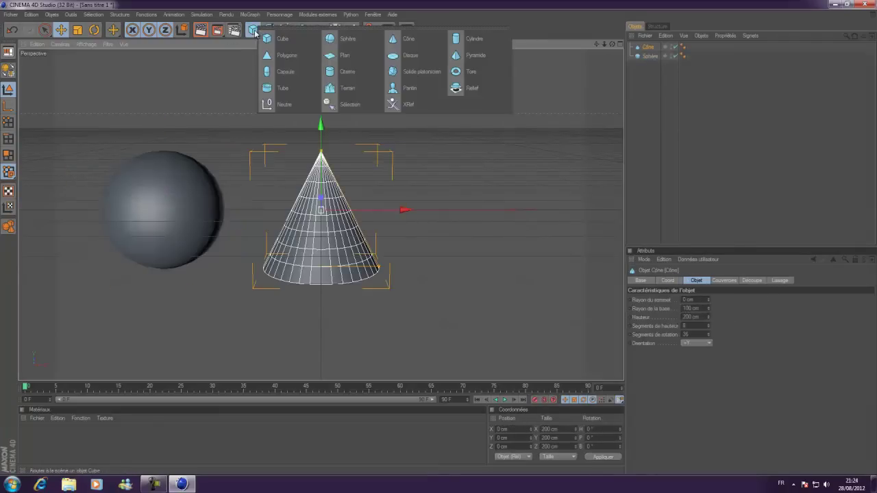
left_click(490, 72)
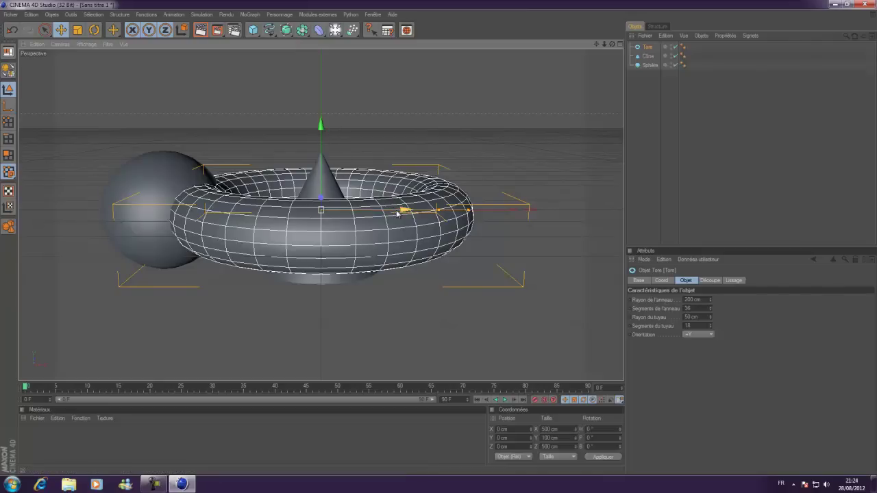
left_click_drag(401, 211, 441, 240)
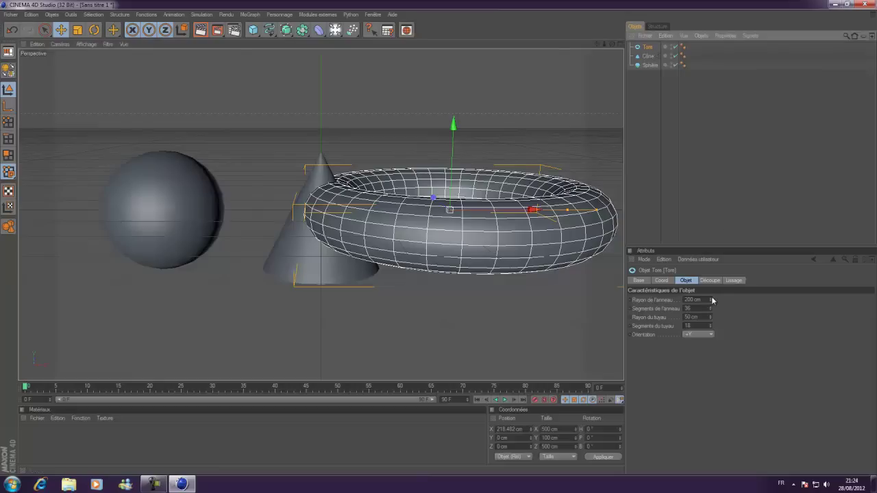
- Reduce the torus's ring radius to 104 cm and rotate its pitch to about 67° so the hole faces the camera
left_click_drag(710, 304, 710, 303)
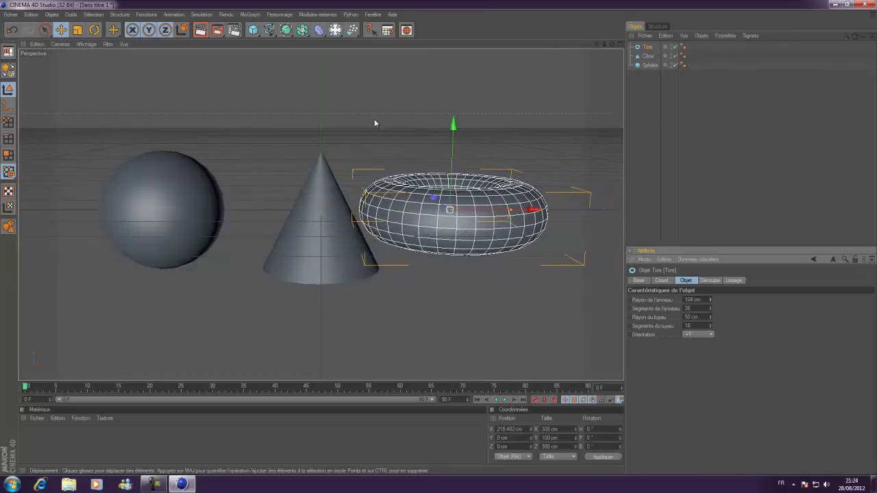
left_click(94, 30)
left_click_drag(465, 177, 485, 211)
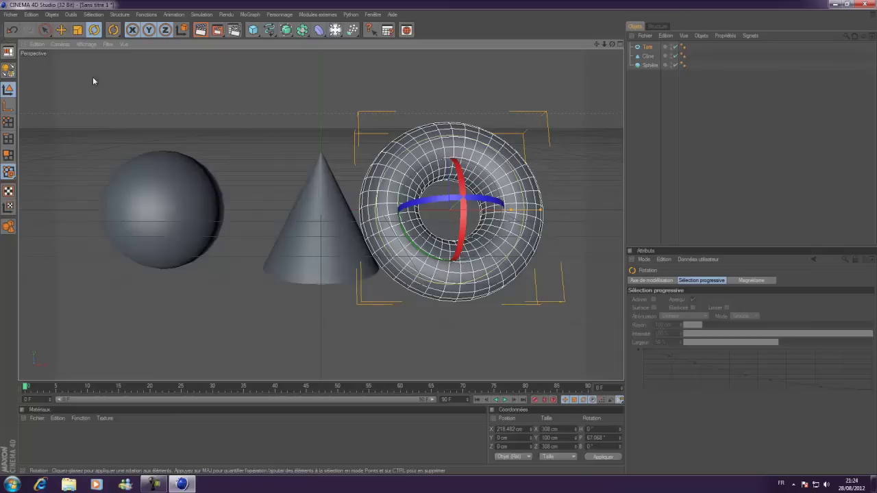
- Create three new default materials
double_click(46, 442)
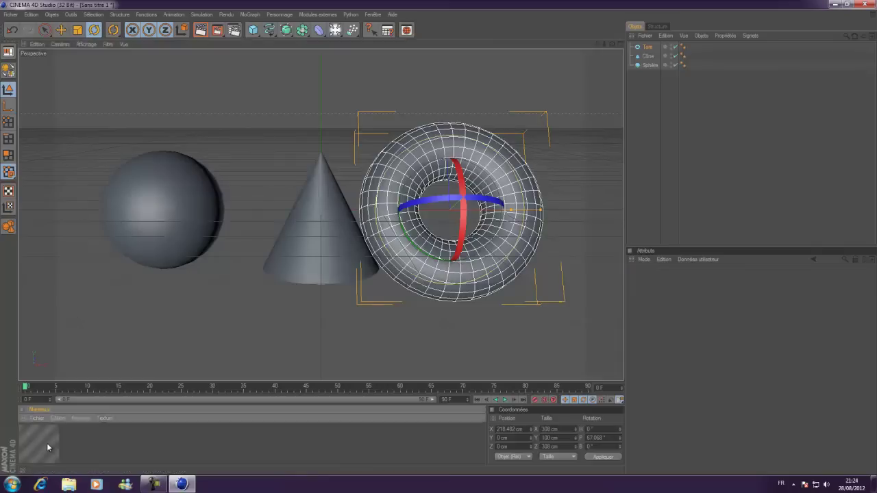
double_click(116, 442)
double_click(118, 442)
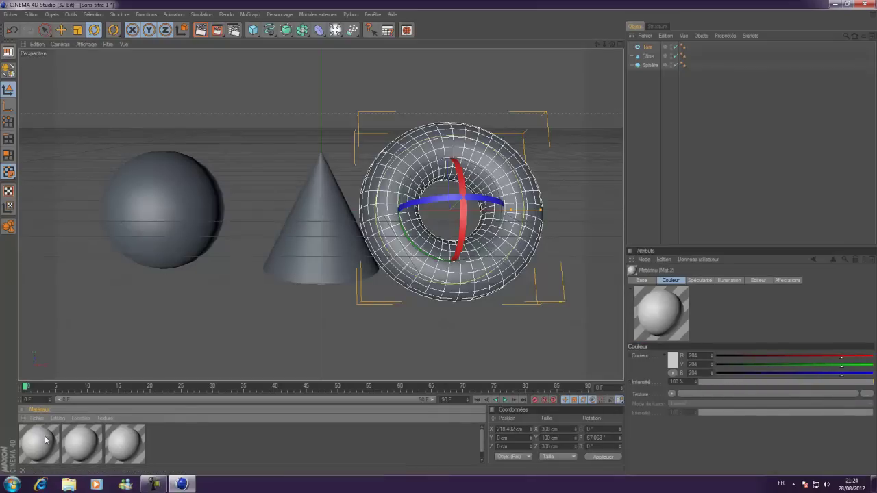
- Disable specularity on the first material and set its colour to pure red (255, 0, 0)
double_click(45, 439)
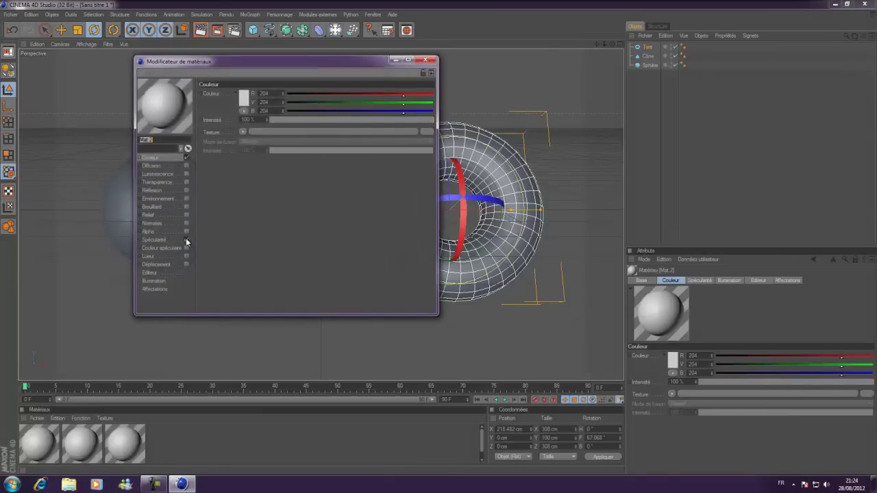
left_click(186, 240)
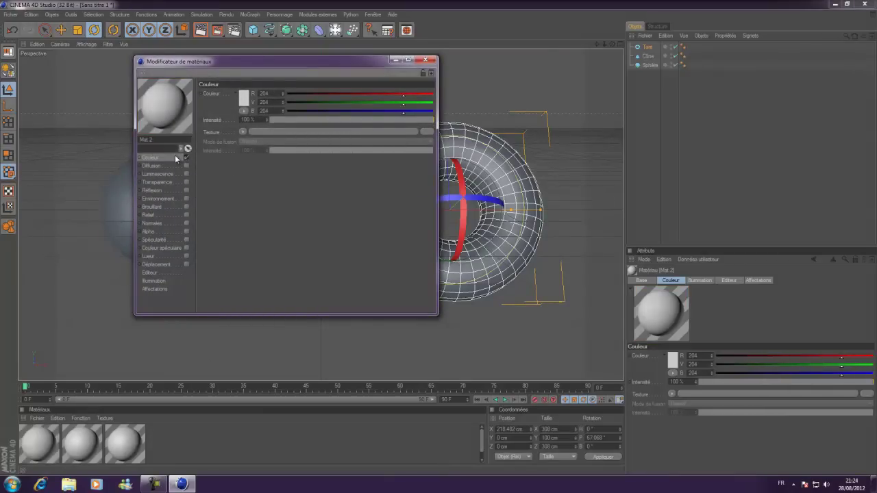
left_click(243, 99)
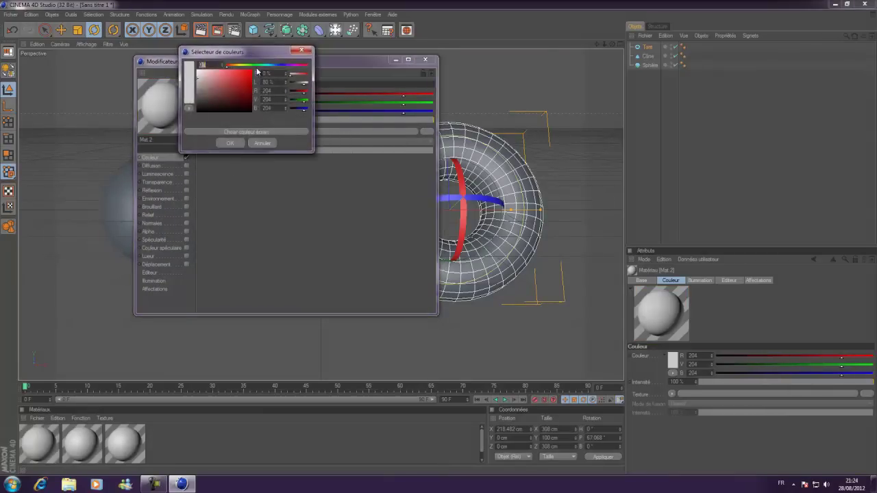
left_click_drag(247, 79, 268, 65)
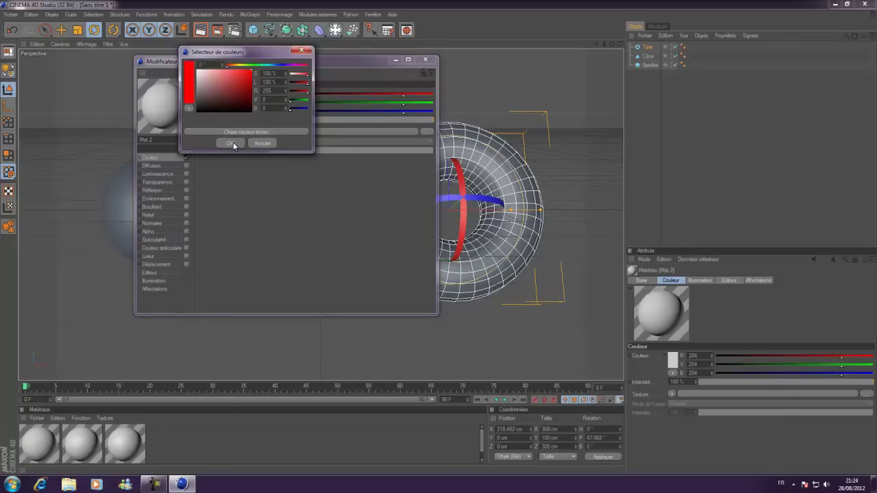
left_click(231, 143)
- Enable reflection on the red material and lower the reflection intensity to about half
left_click(174, 215)
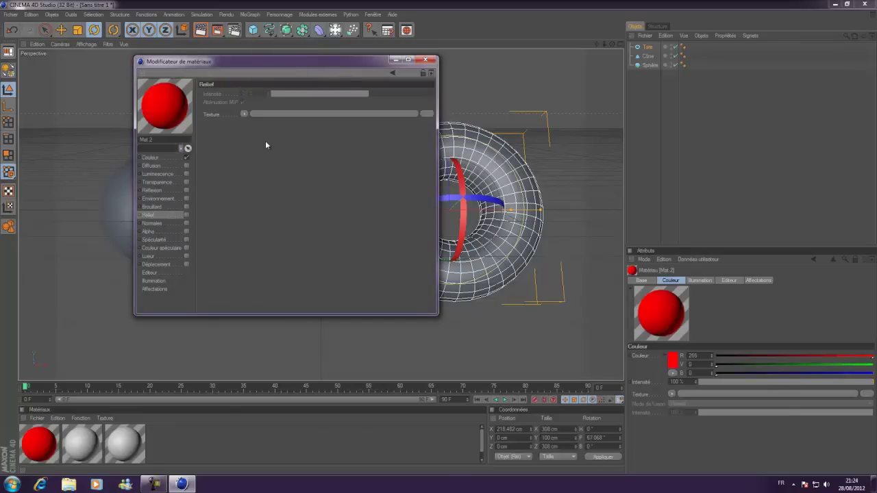
left_click(186, 215)
left_click(186, 215)
left_click(176, 189)
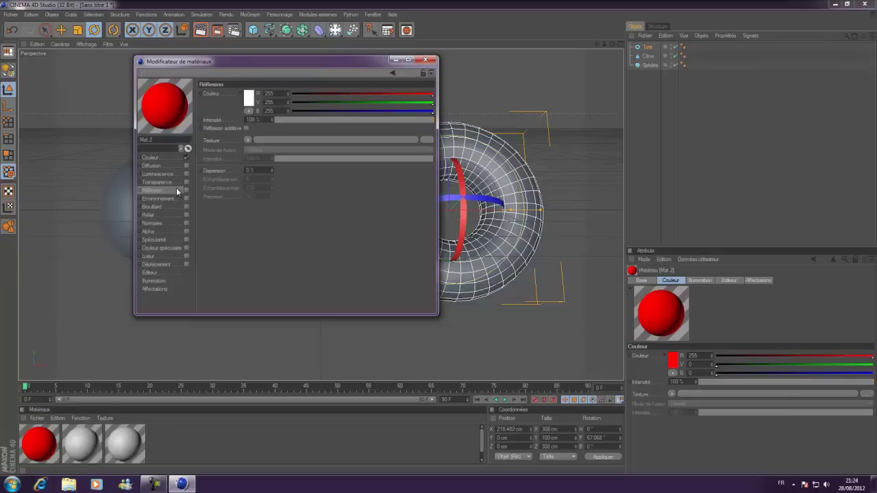
left_click(187, 190)
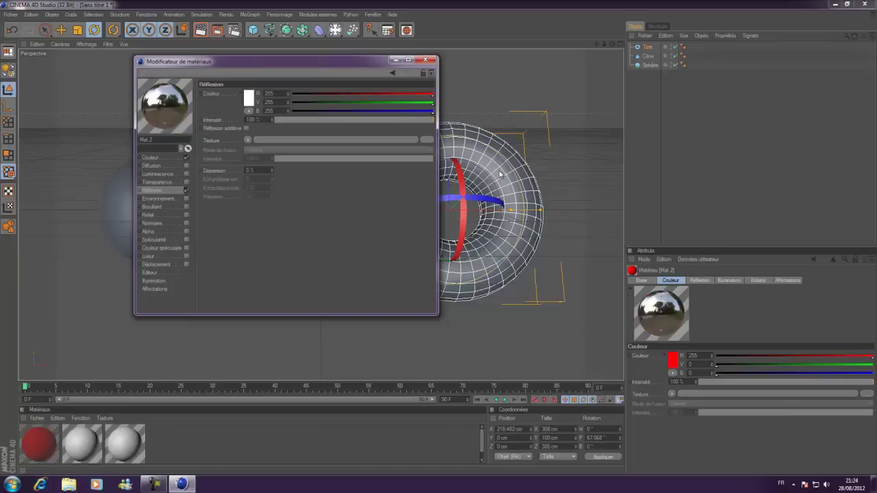
left_click(355, 121)
left_click(425, 59)
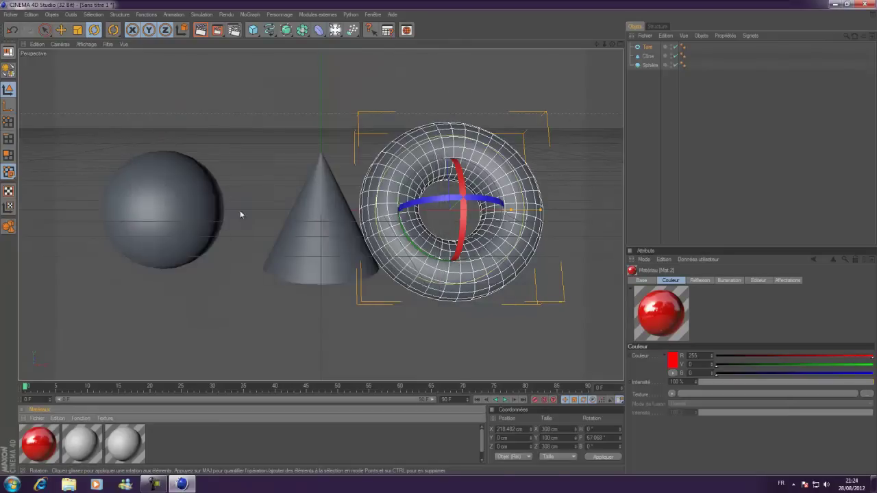
- Enable reflection at 50% intensity on the second material and disable its specularity
double_click(82, 444)
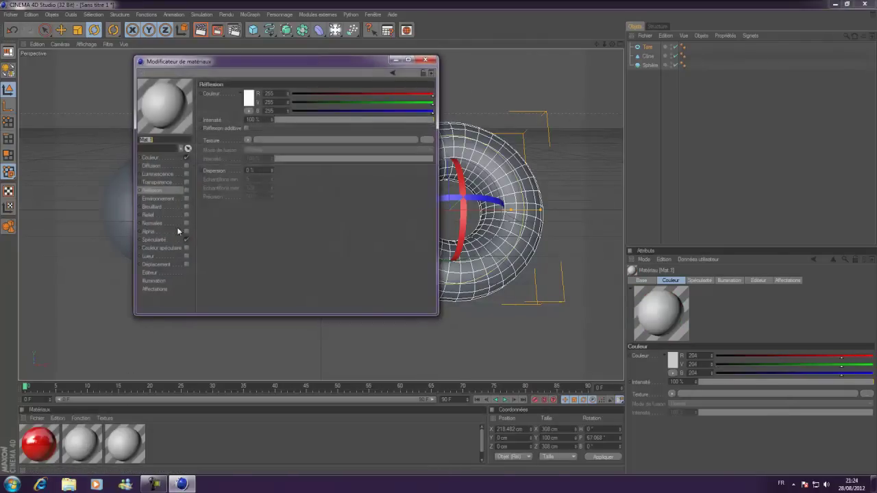
left_click(186, 190)
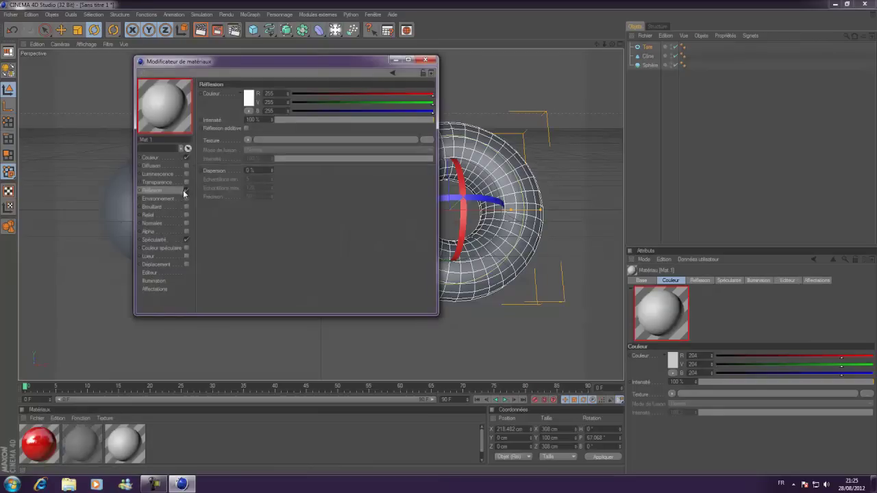
left_click(355, 120)
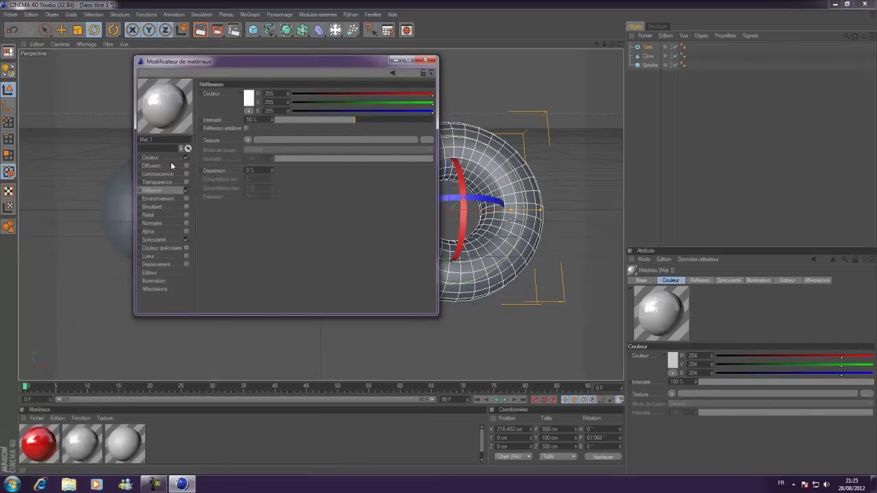
left_click(187, 239)
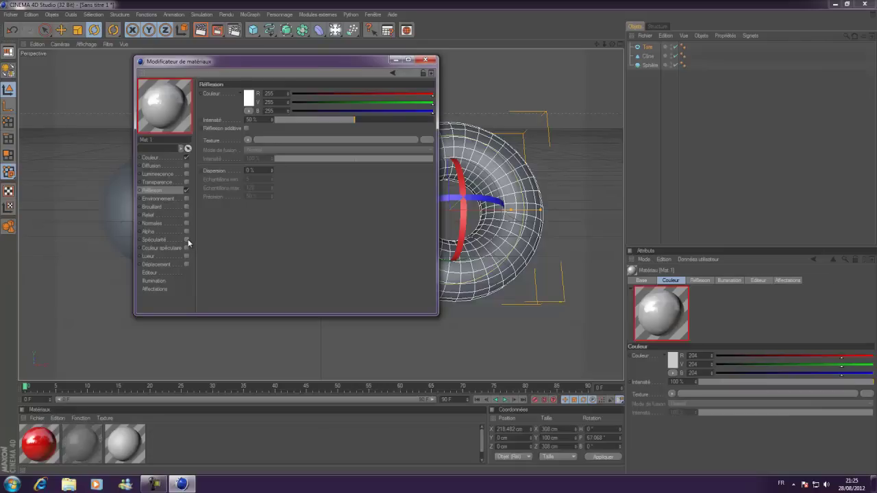
- Set the second material's colour to bright green (0, 255, 12)
left_click(170, 156)
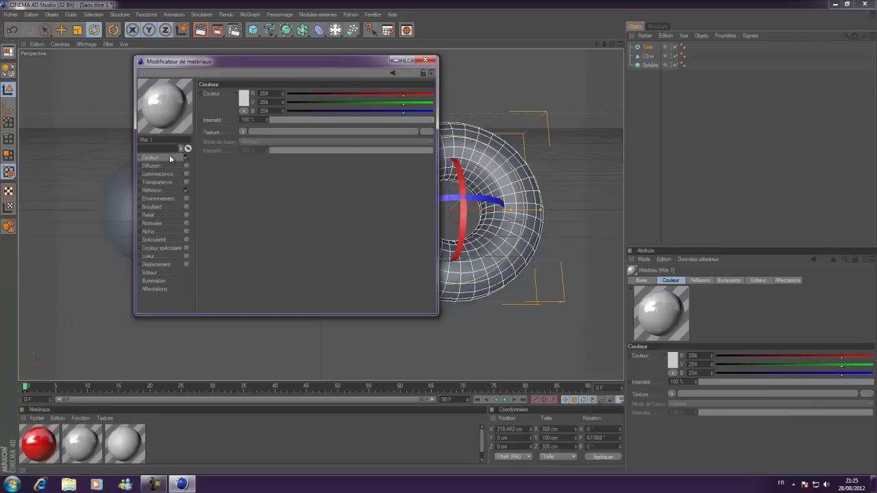
left_click(243, 98)
left_click(254, 67)
left_click(251, 70)
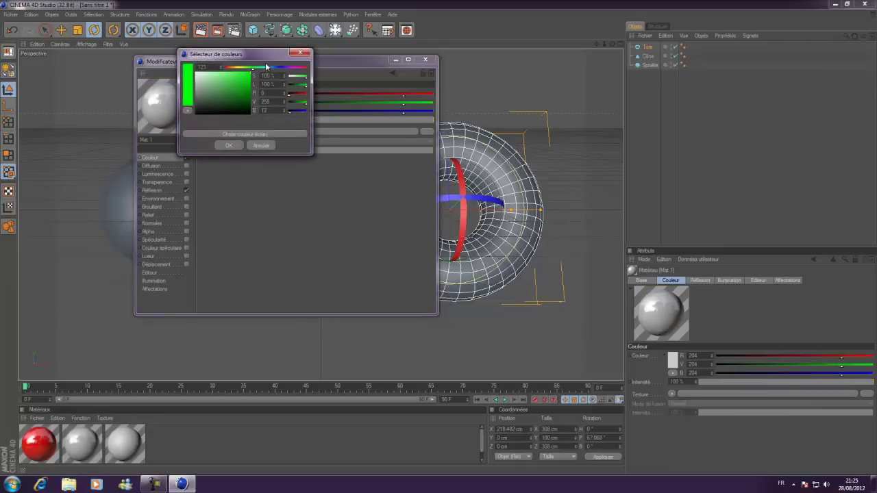
left_click(230, 145)
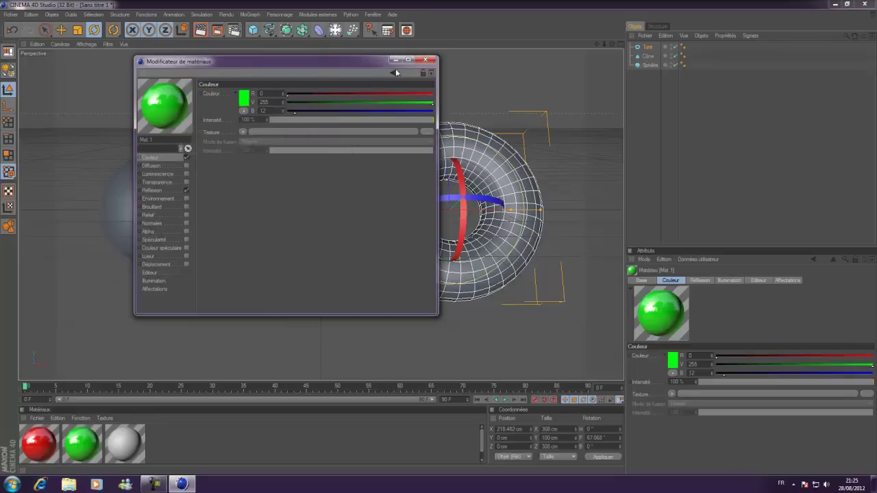
left_click(426, 60)
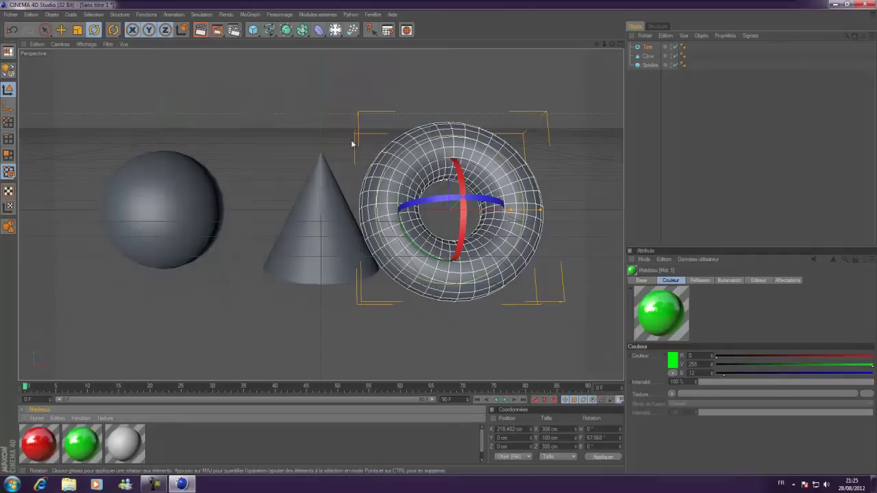
- Set the third material's colour to saturated blue (29, 0, 255), keeping its colour channel enabled
double_click(130, 444)
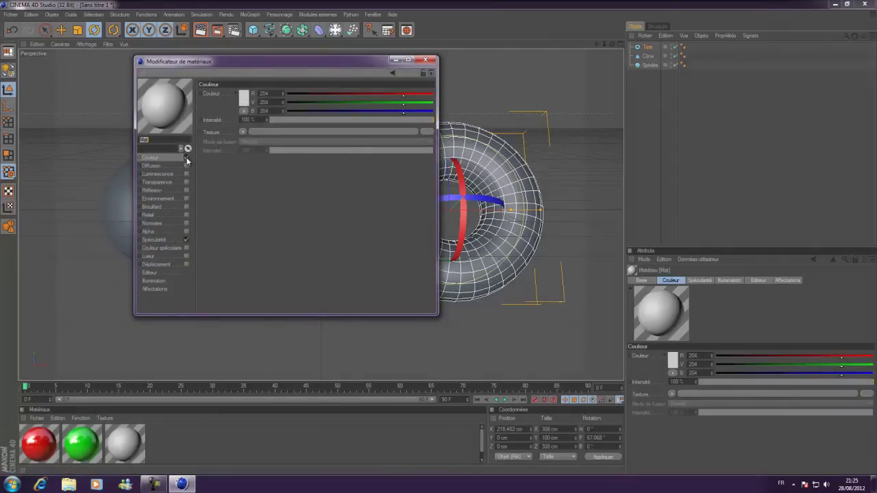
left_click(186, 158)
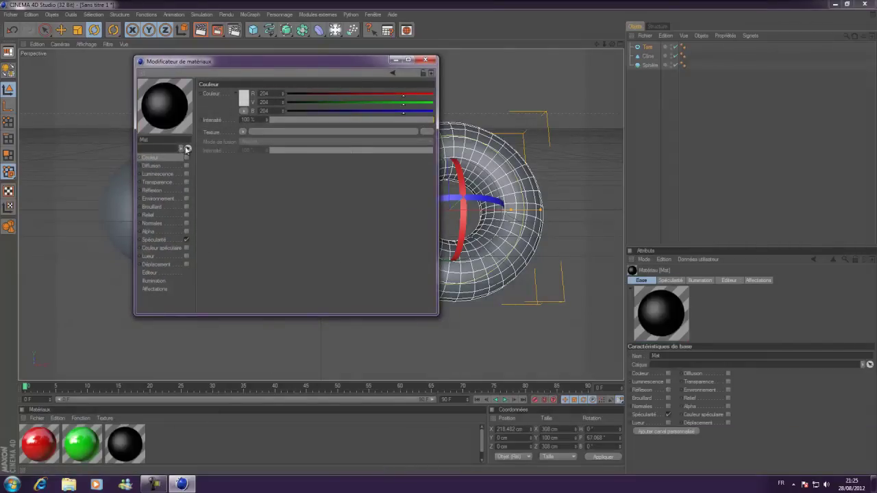
left_click(186, 158)
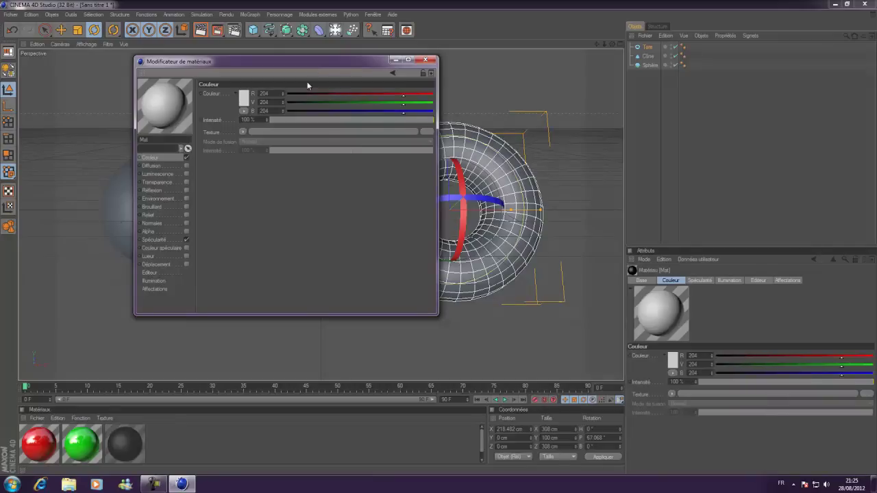
left_click(245, 99)
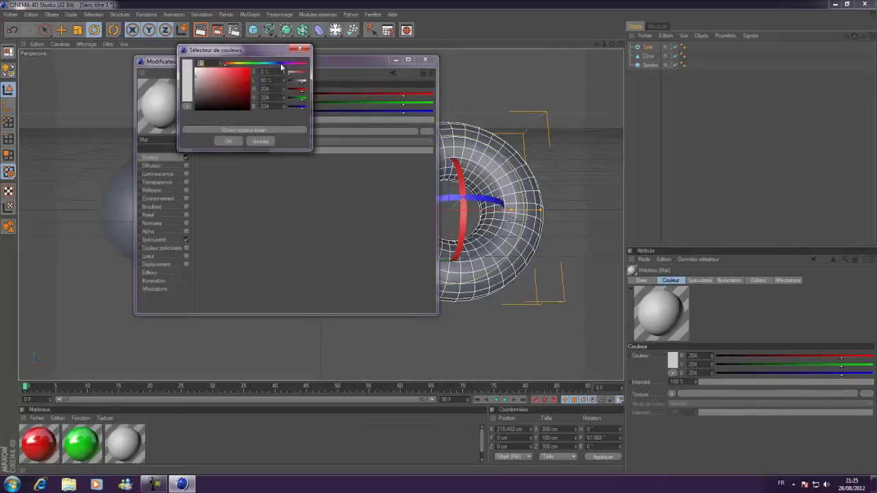
left_click(281, 65)
left_click(234, 141)
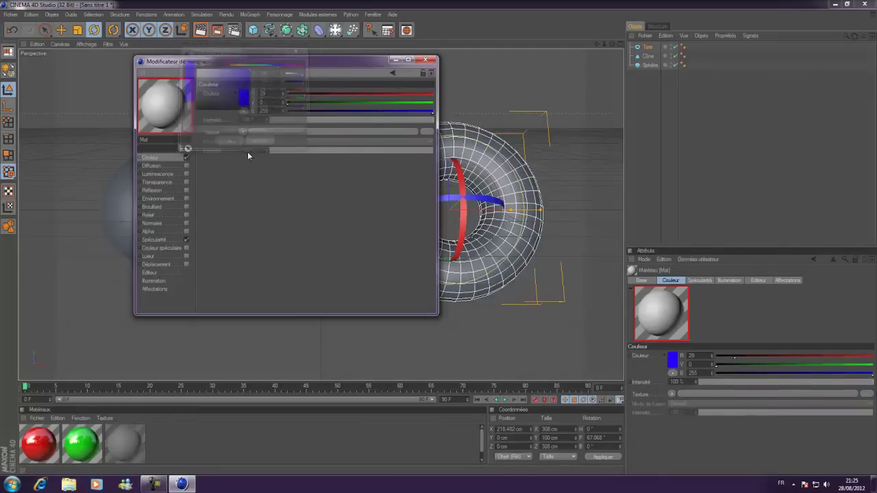
- Disable specularity on the blue material and enable its reflection at 50% intensity
left_click(186, 240)
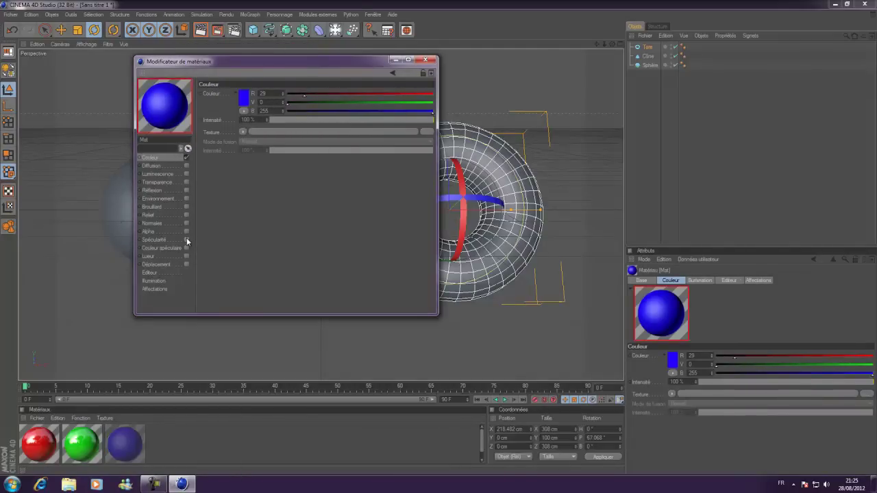
left_click(186, 190)
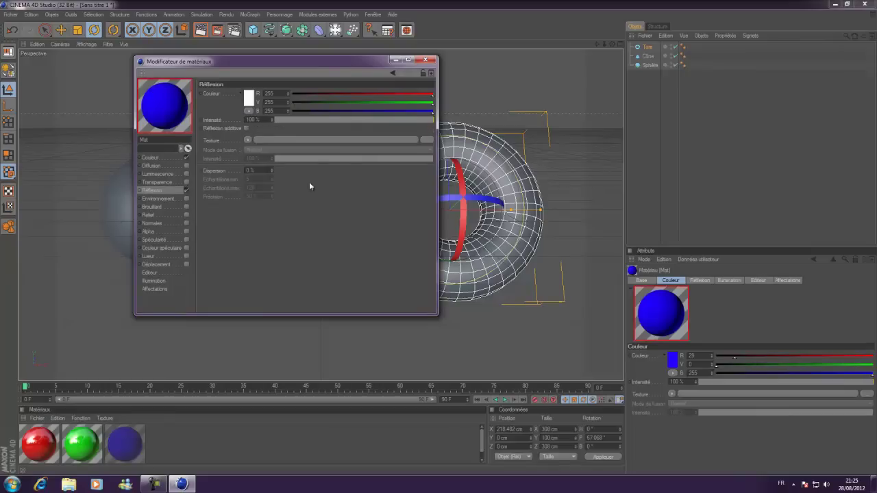
left_click(352, 121)
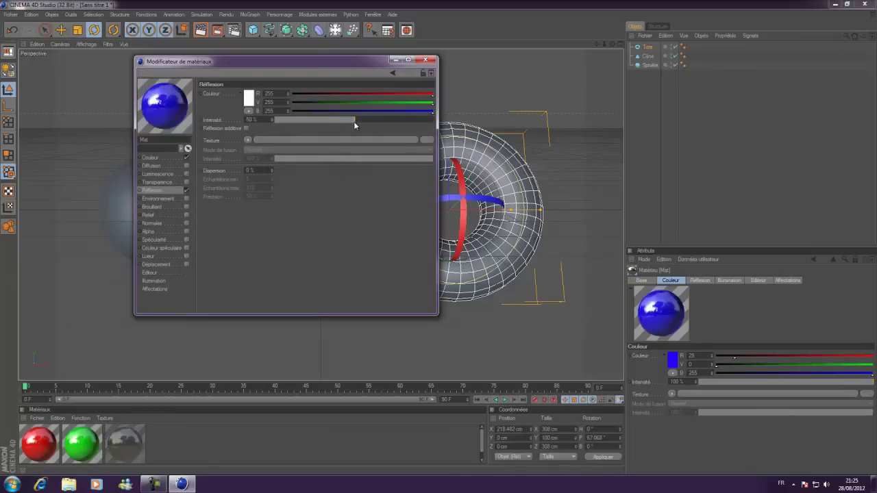
left_click(433, 61)
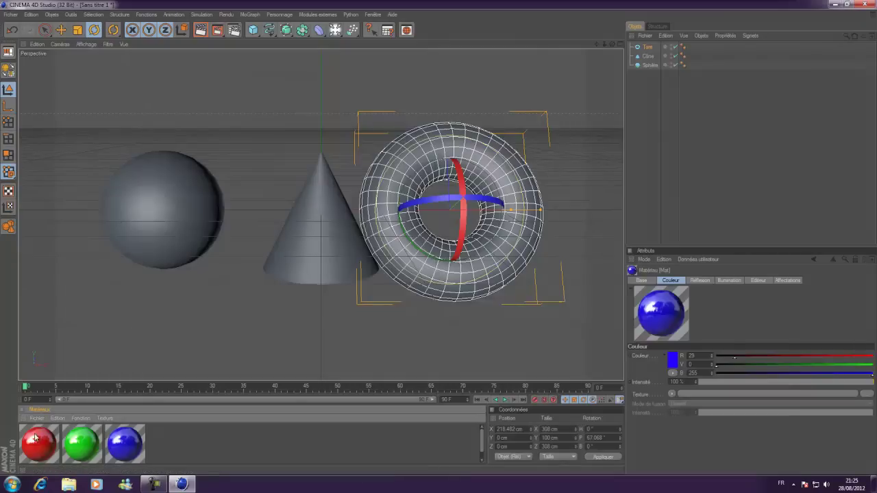
- Apply the red material to the sphere, the green one to the cone and the blue one to the torus
left_click_drag(161, 196, 160, 195)
left_click_drag(81, 444, 312, 228)
left_click_drag(126, 453, 425, 273)
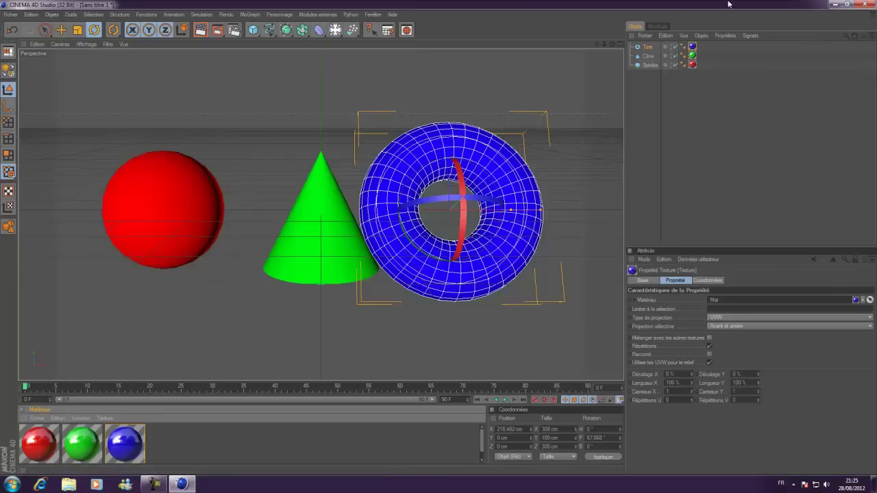
- Look through the HDR files in the desktop folder Pack HDRI Crapule, then return to Cinema 4D
left_click(835, 5)
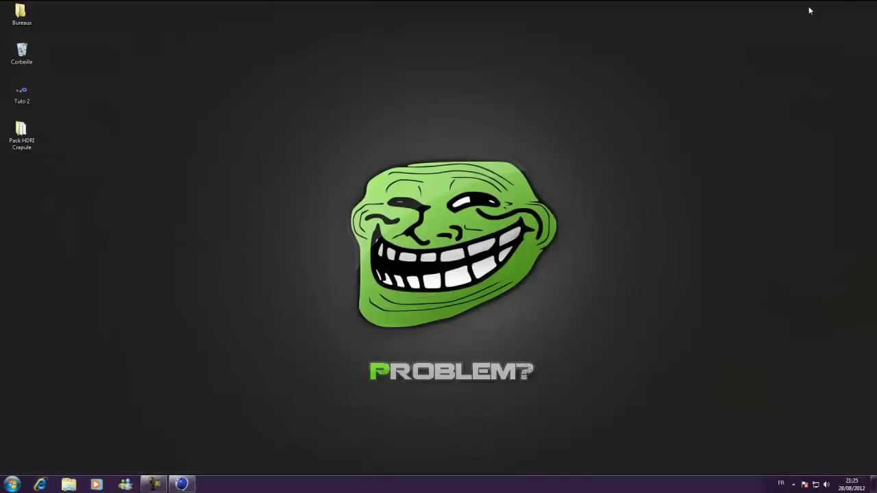
double_click(16, 144)
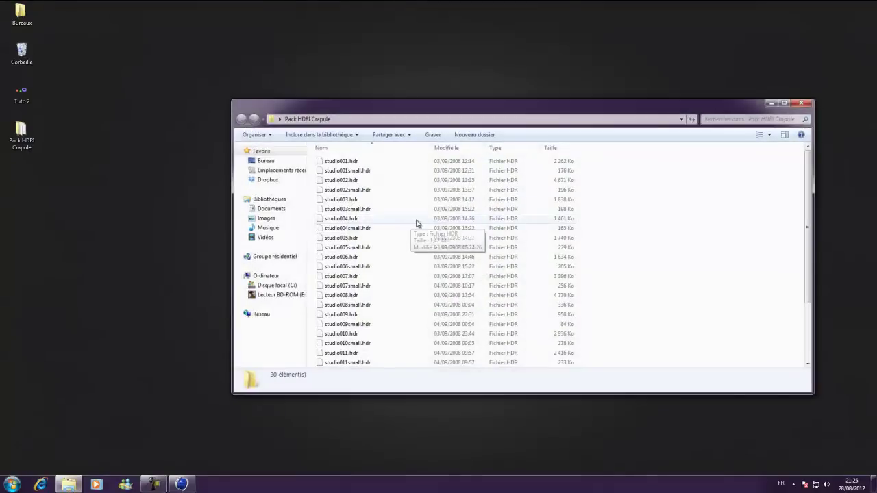
scroll(416, 226, "down", 3)
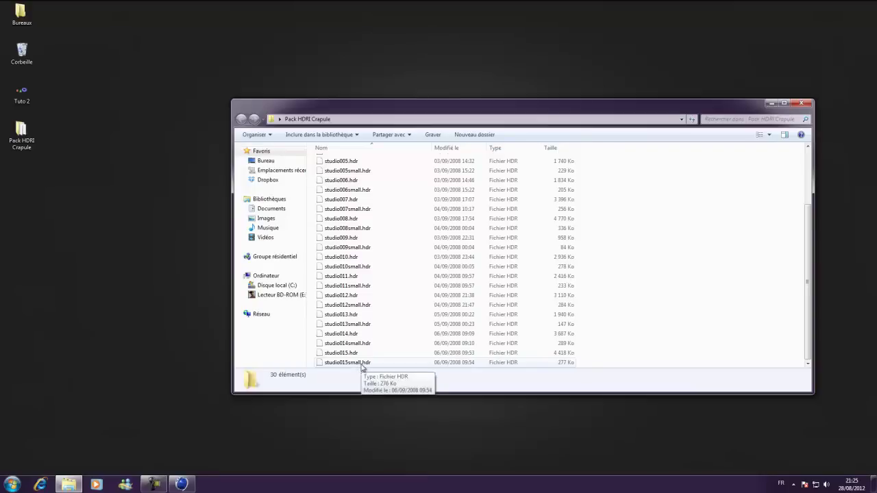
scroll(336, 298, "up", 3)
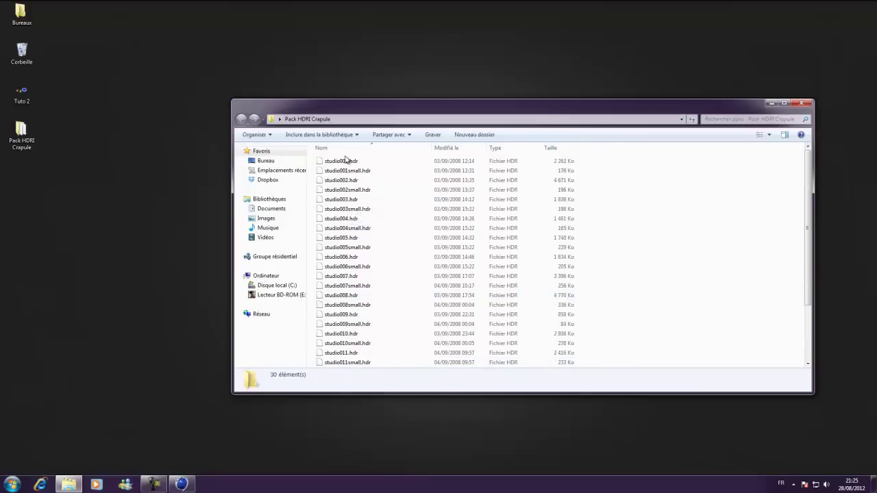
left_click(803, 106)
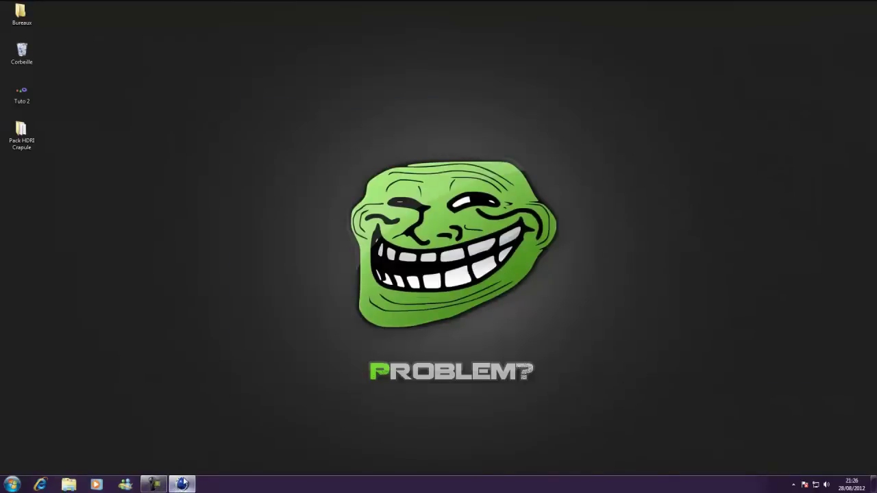
left_click(182, 484)
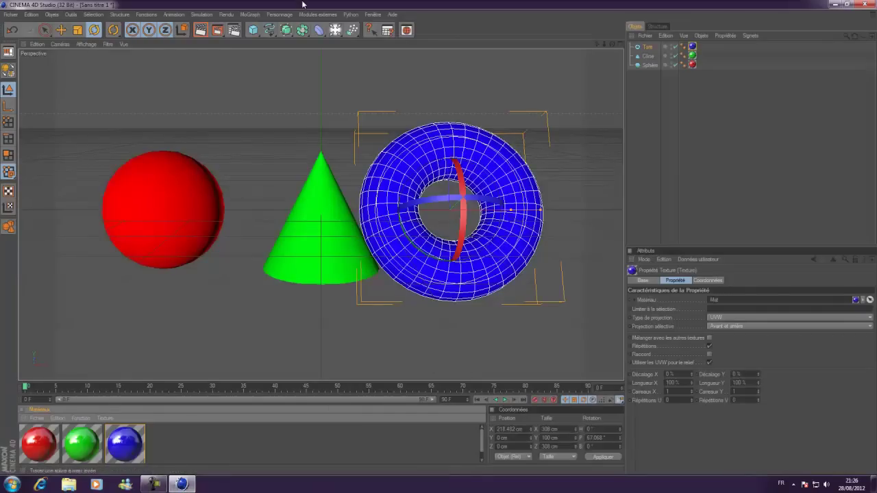
- Add a Sky object to the scene and render the perspective view to check the reflections
left_click(336, 32)
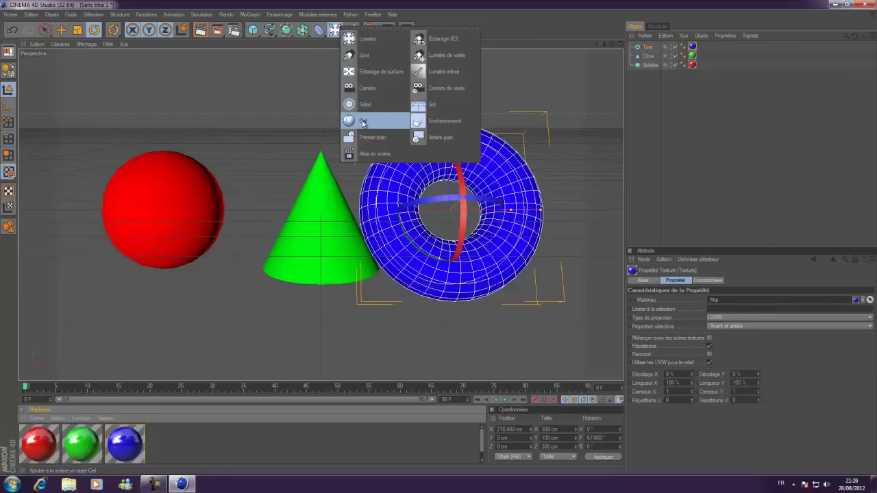
left_click(362, 122)
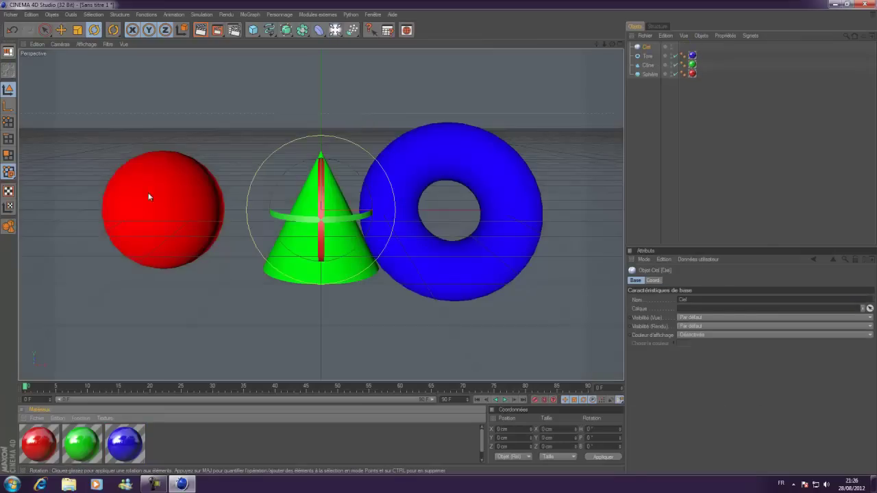
left_click(200, 31)
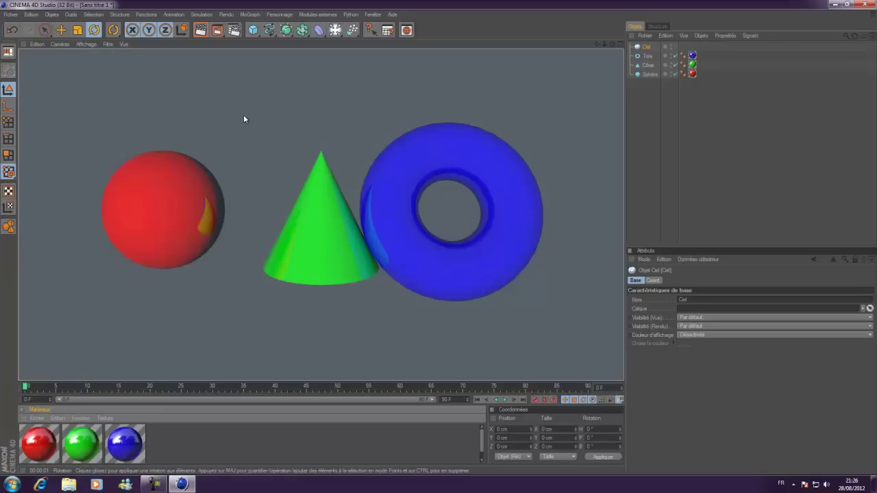
left_click_drag(255, 111, 257, 111)
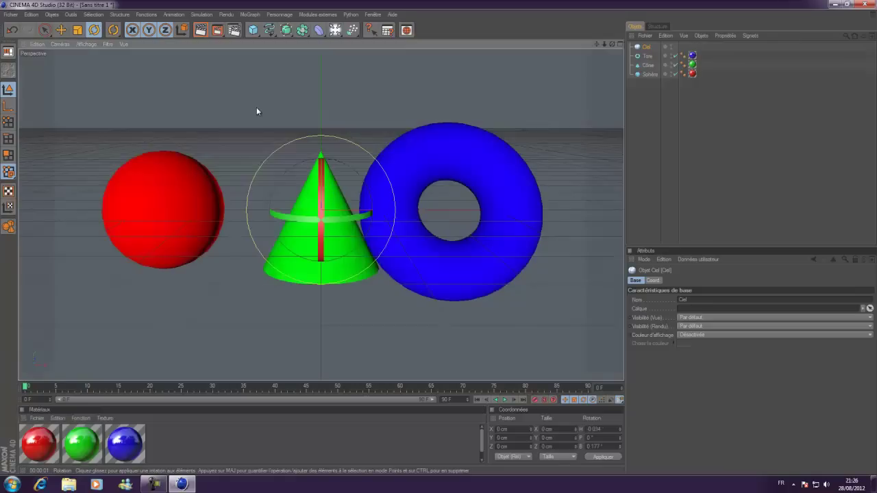
- Create a fourth material and disable its specularity
double_click(175, 442)
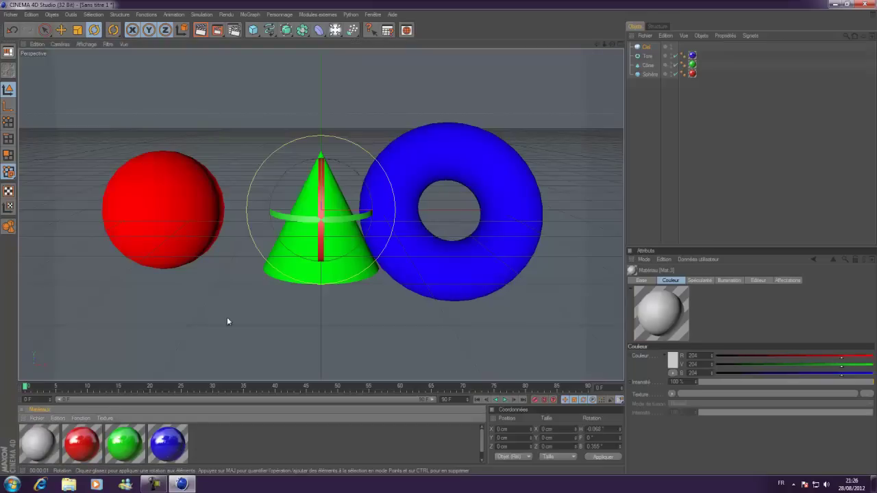
double_click(48, 448)
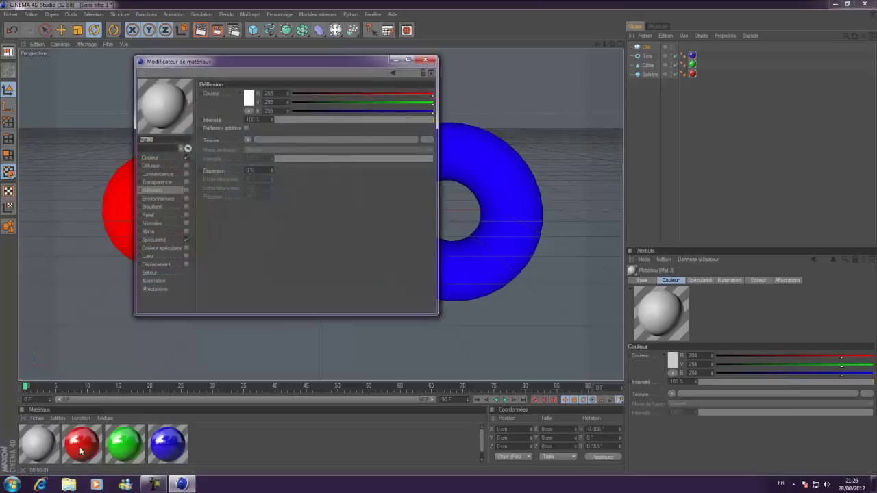
left_click(186, 240)
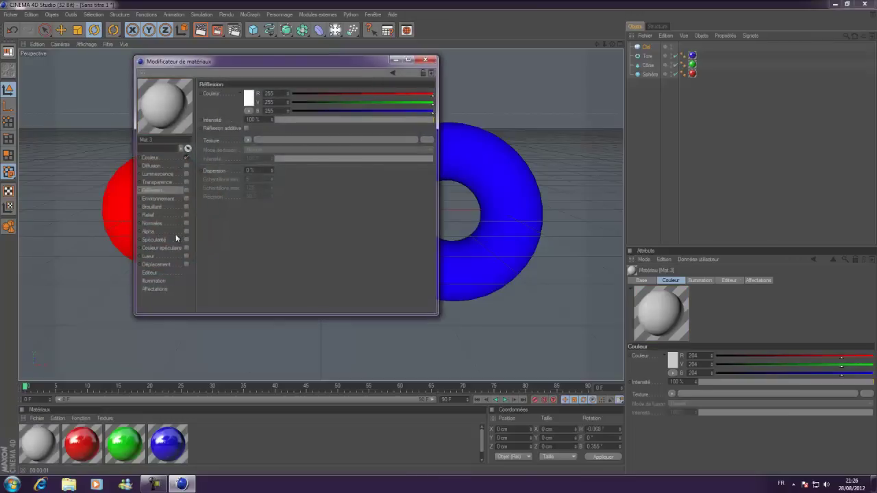
- Set the fourth material's colour to pure white, RGB 255, 255, 255
left_click(168, 158)
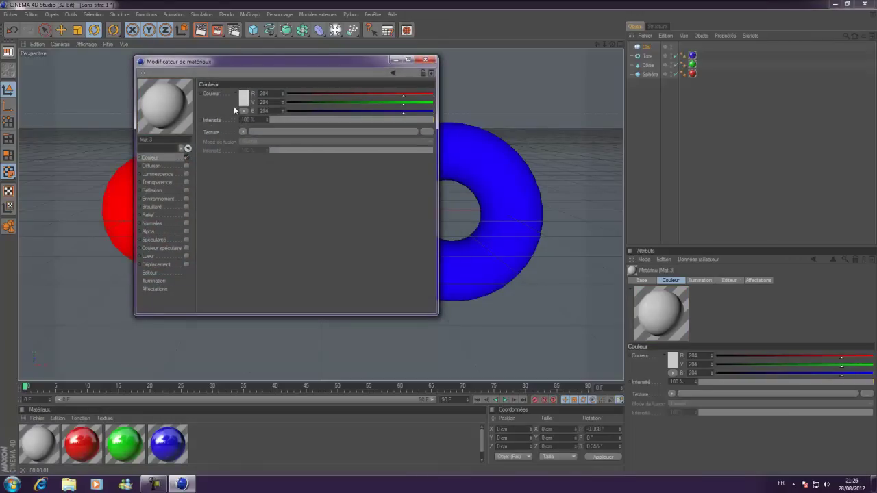
left_click(242, 101)
left_click_drag(235, 102, 194, 69)
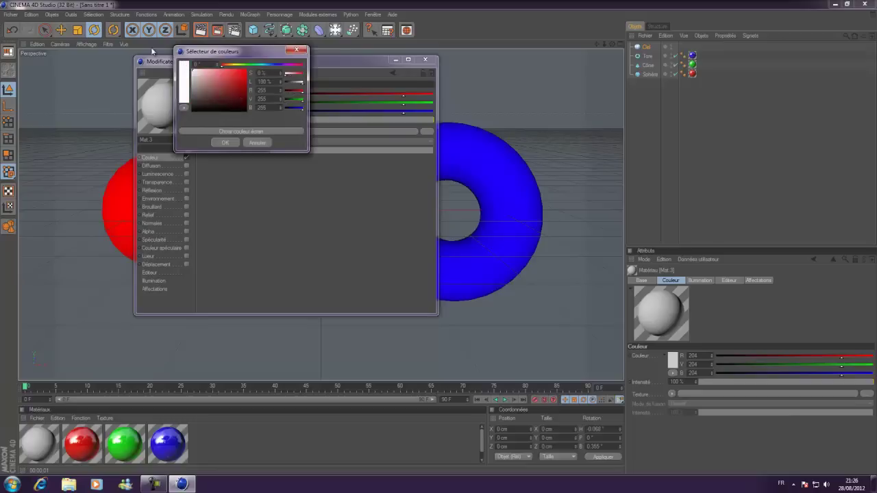
left_click(224, 143)
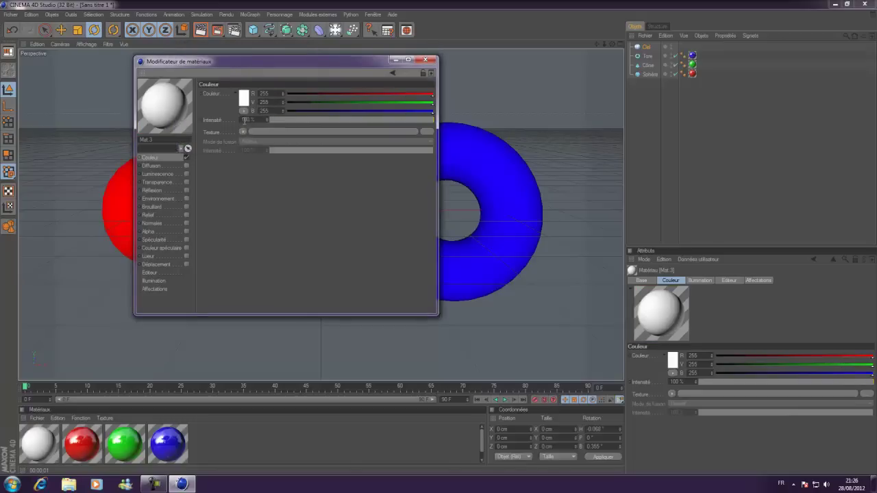
- Load studio004.hdr from Pack HDRI Crapule as the white material's colour texture, copying it to the document folder, and close the material editor
left_click(243, 132)
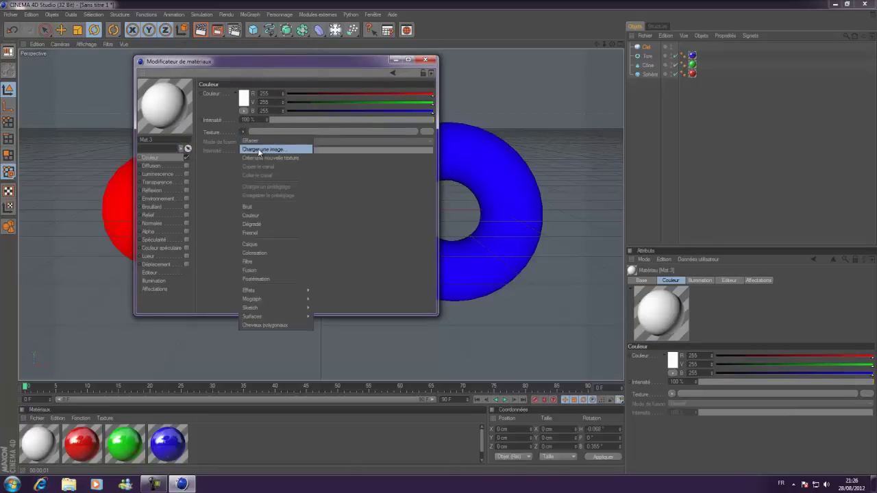
left_click(255, 150)
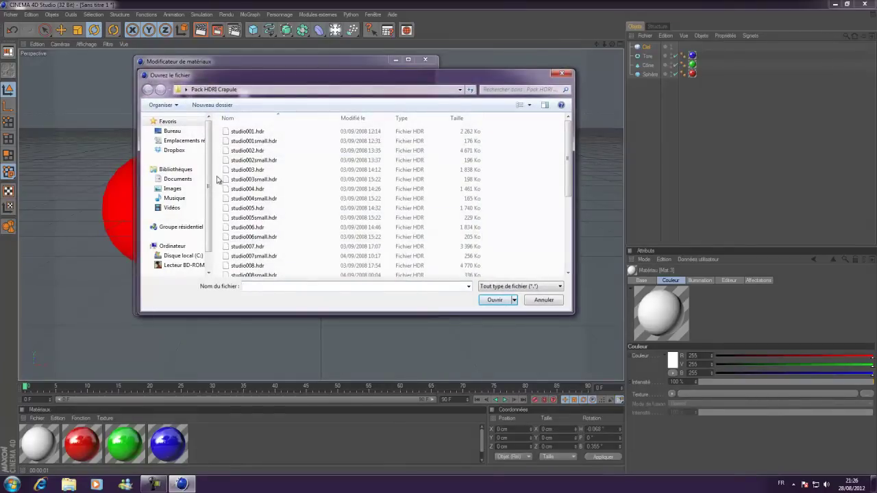
left_click(172, 131)
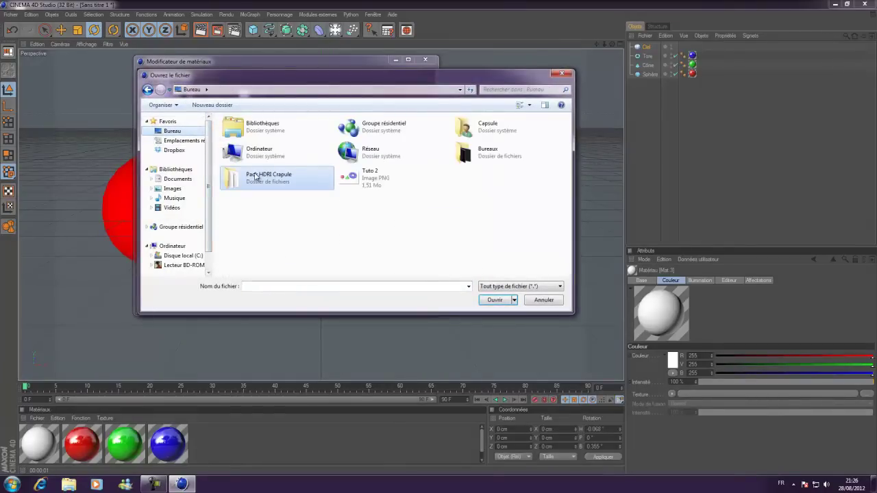
double_click(255, 176)
scroll(255, 175, "down", 5)
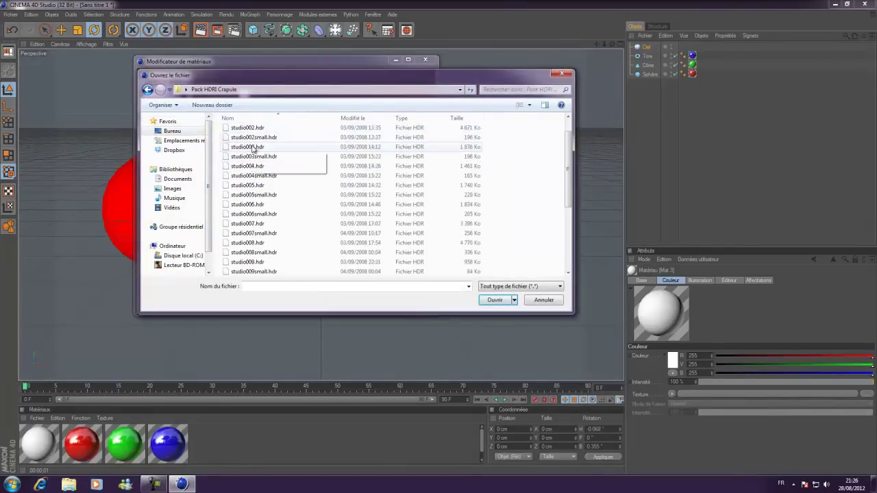
scroll(286, 247, "up", 5)
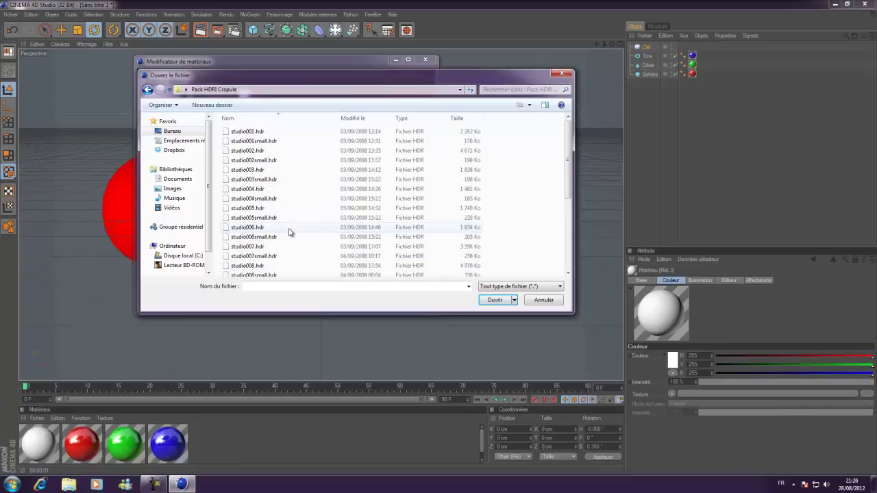
left_click(272, 190)
left_click(494, 301)
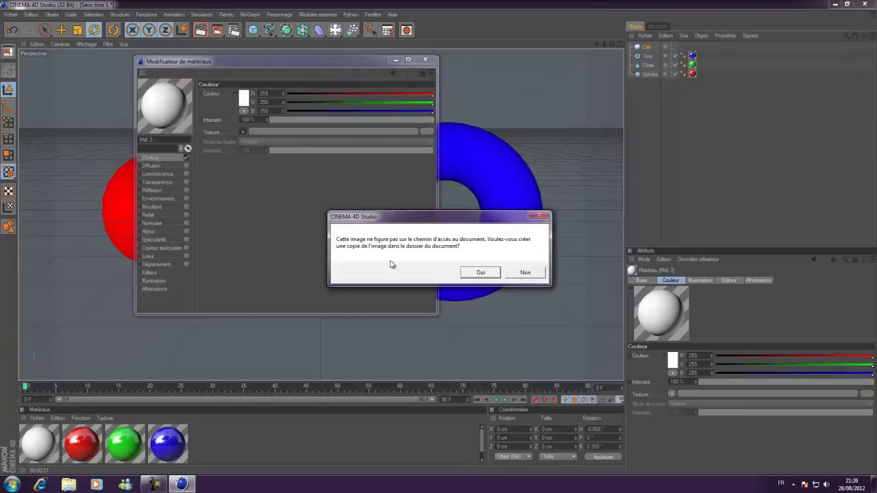
left_click(479, 272)
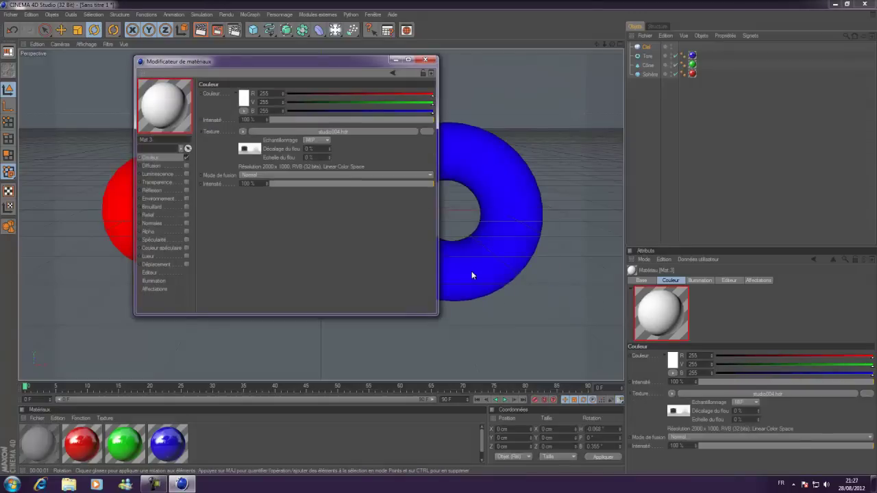
left_click(425, 60)
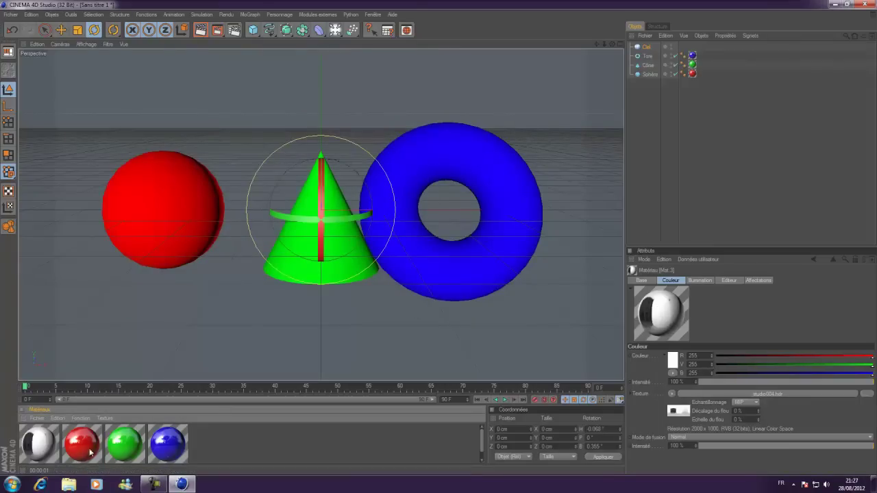
- Apply the HDRI material to the Sky object and render the perspective view to check the reflections
left_click_drag(27, 448, 654, 46)
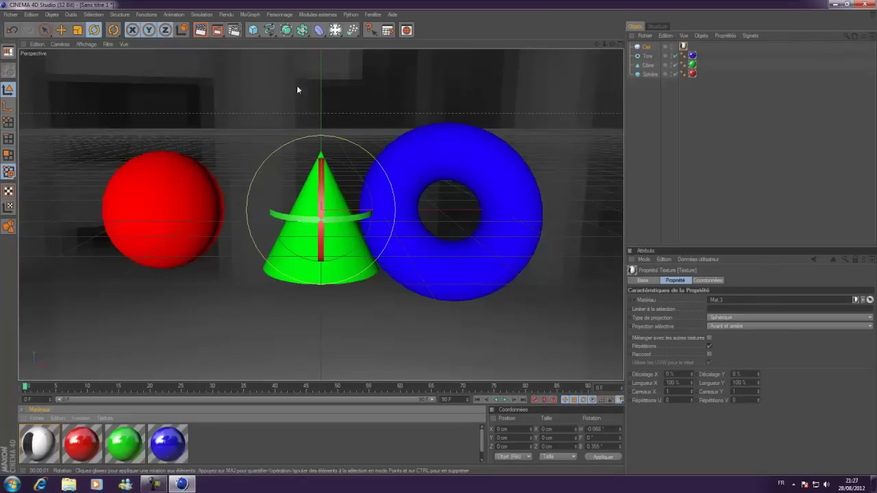
left_click(200, 30)
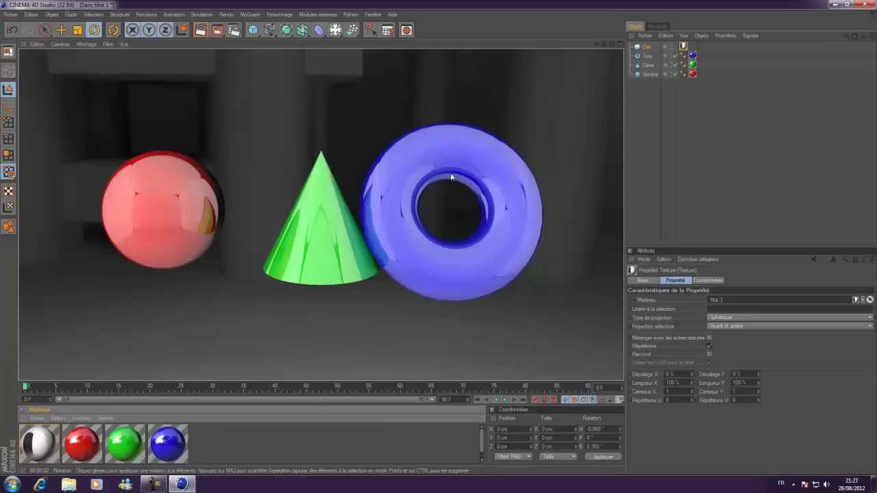
left_click_drag(286, 128, 285, 127)
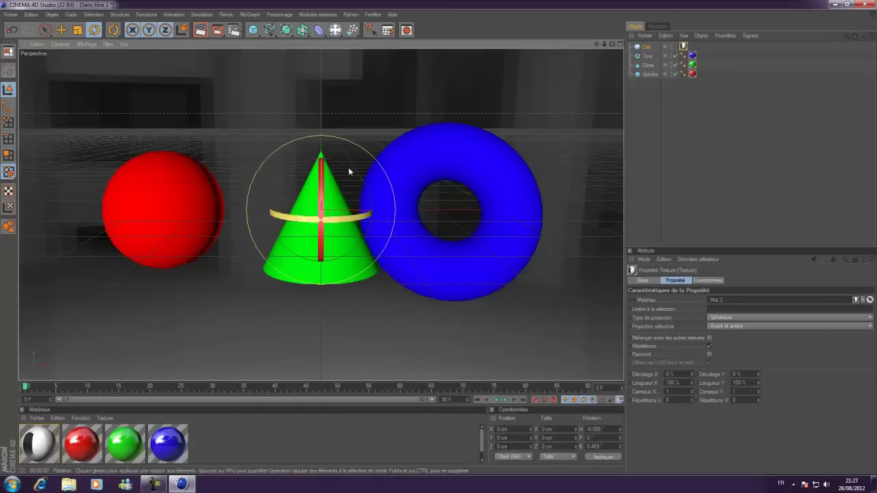
- Render the final scene in the Picture Viewer as Tuto 3.png and close the viewer
left_click(220, 32)
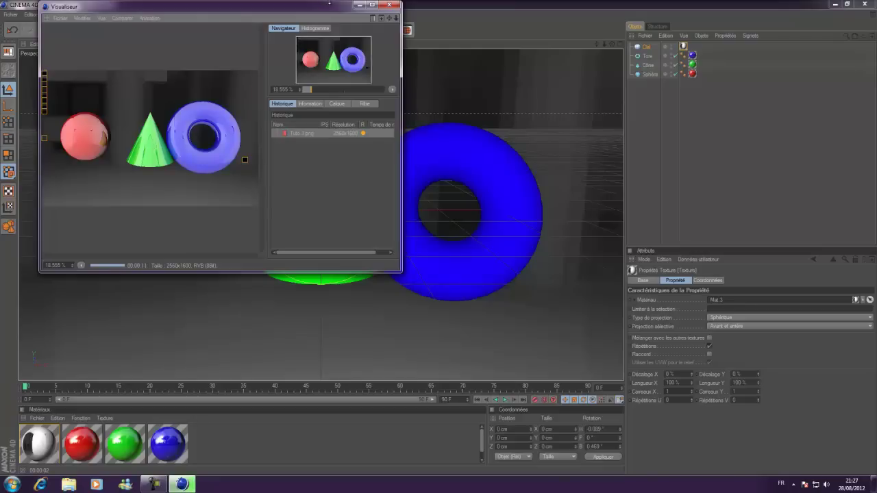
left_click(385, 5)
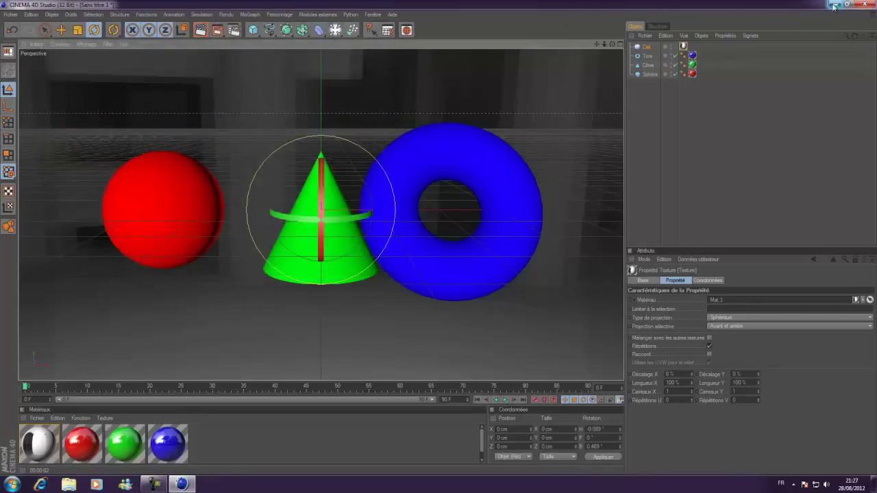
- Minimize Cinema 4D, open the rendered image Tuto 3 from the desktop to inspect it, and close it
left_click(834, 4)
left_click(22, 180)
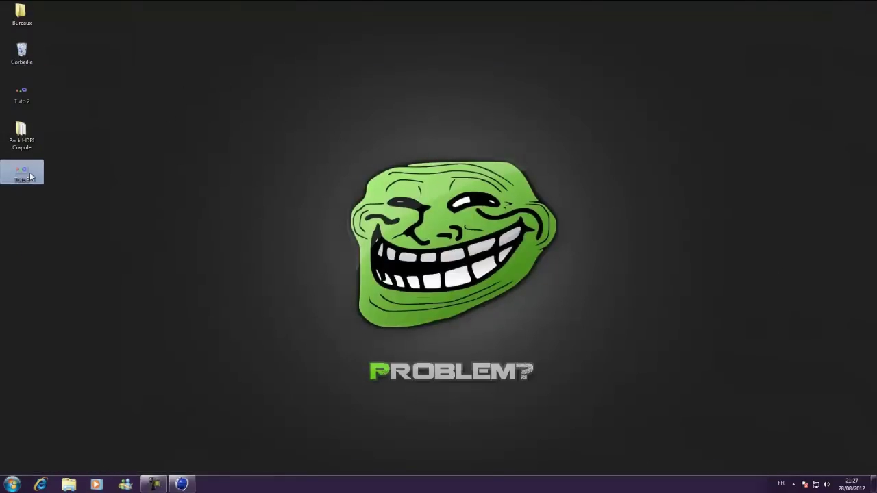
double_click(22, 180)
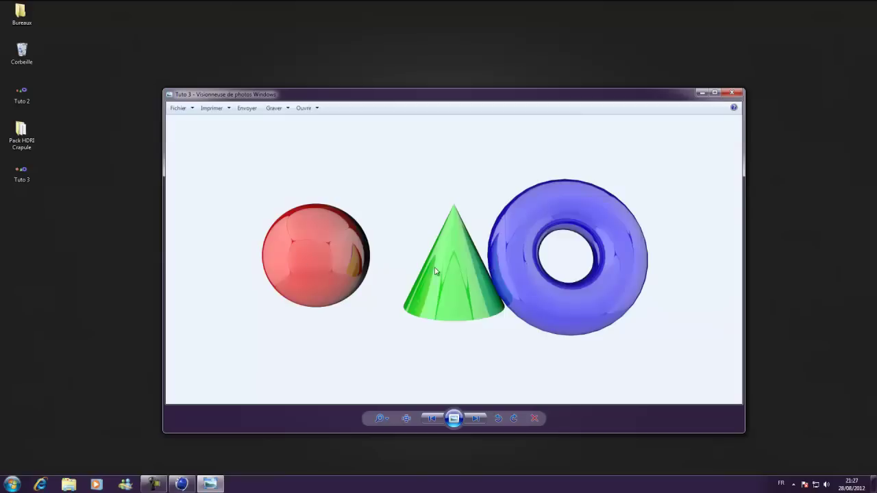
left_click(730, 94)
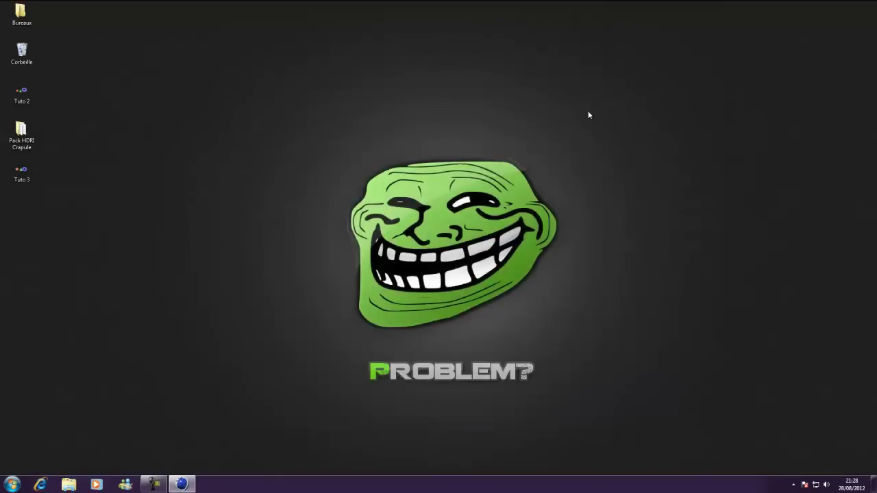